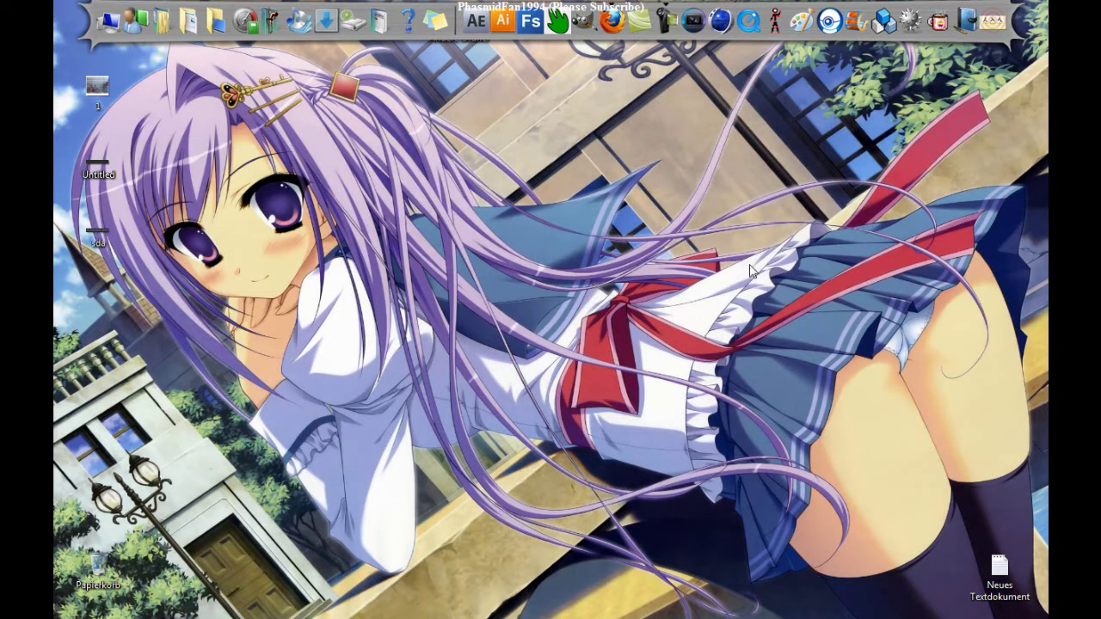
- Preview the finished banner, then open the dark striped background image and zoom in
double_click(117, 234)
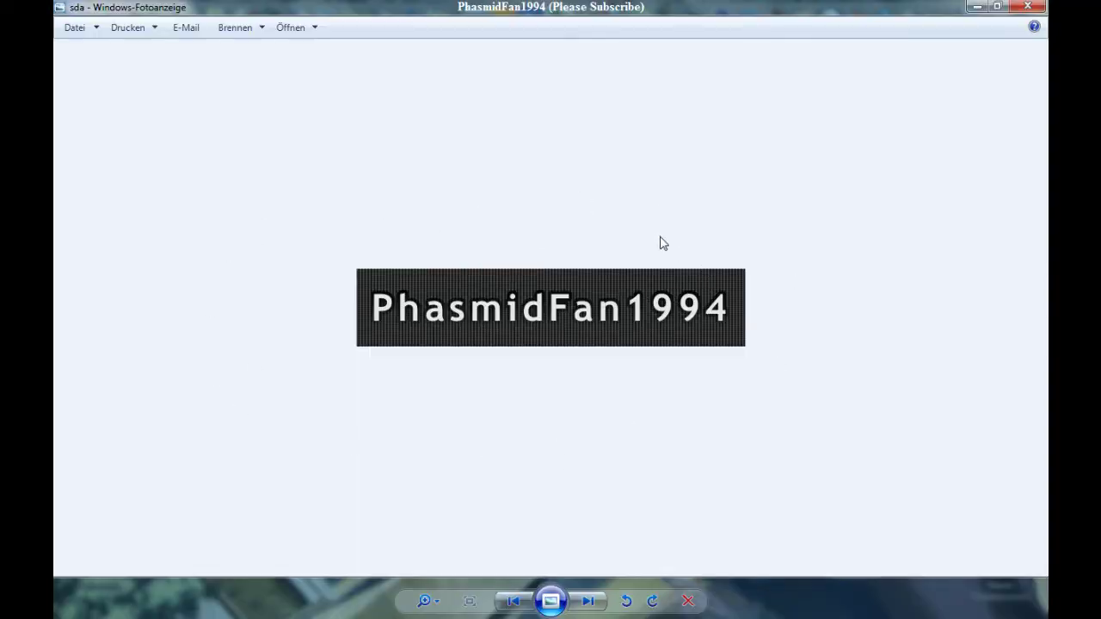
click(977, 7)
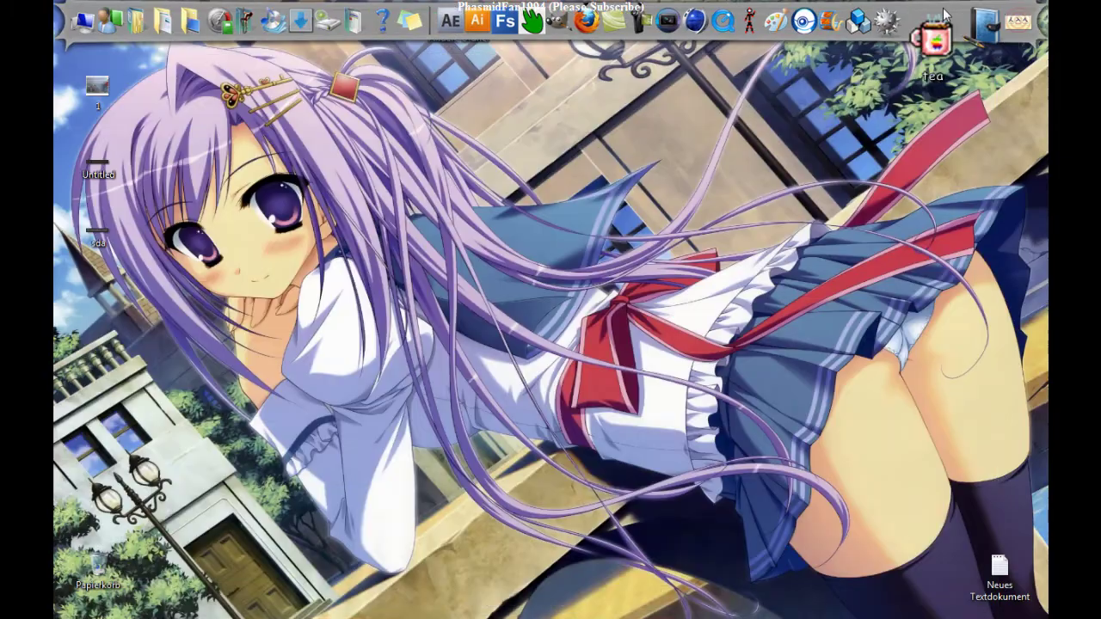
double_click(99, 167)
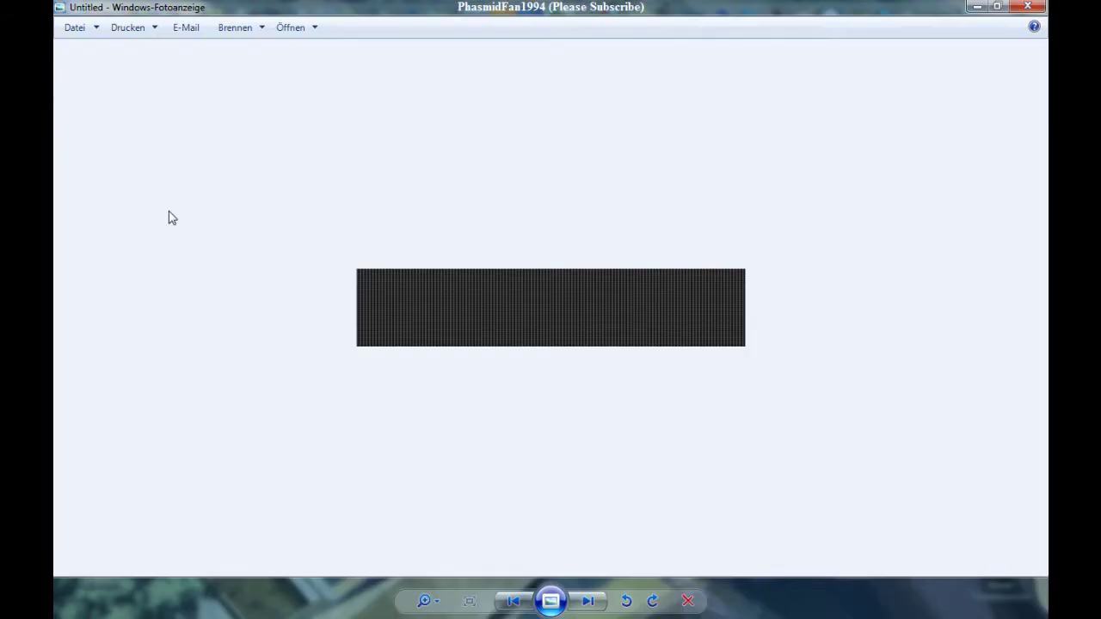
scroll(581, 303, up, 1)
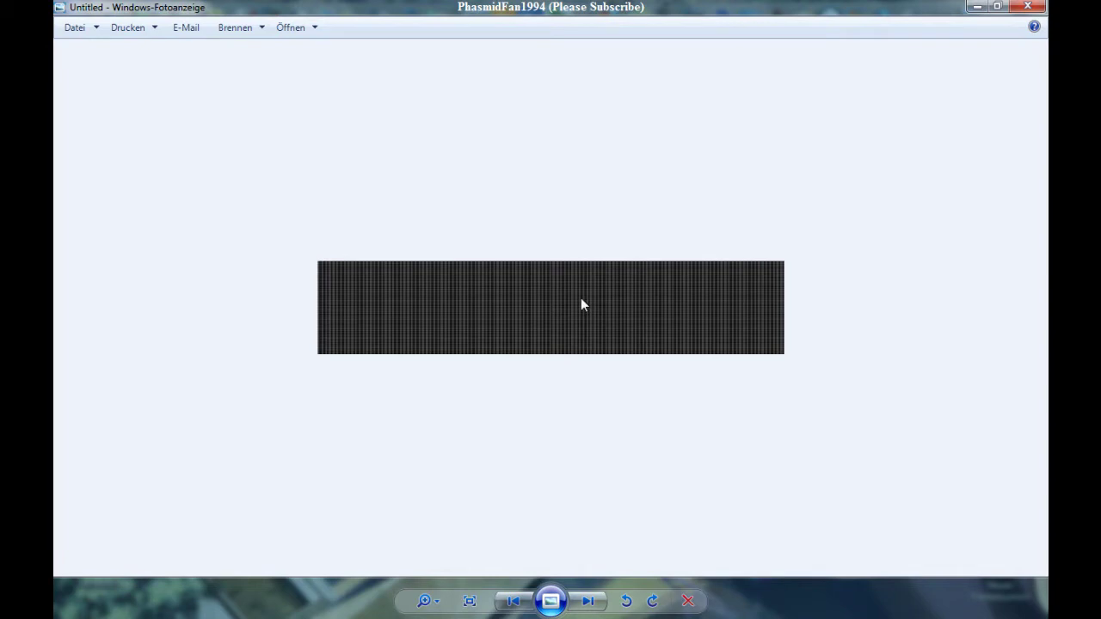
scroll(581, 299, up, 1)
scroll(578, 300, up, 1)
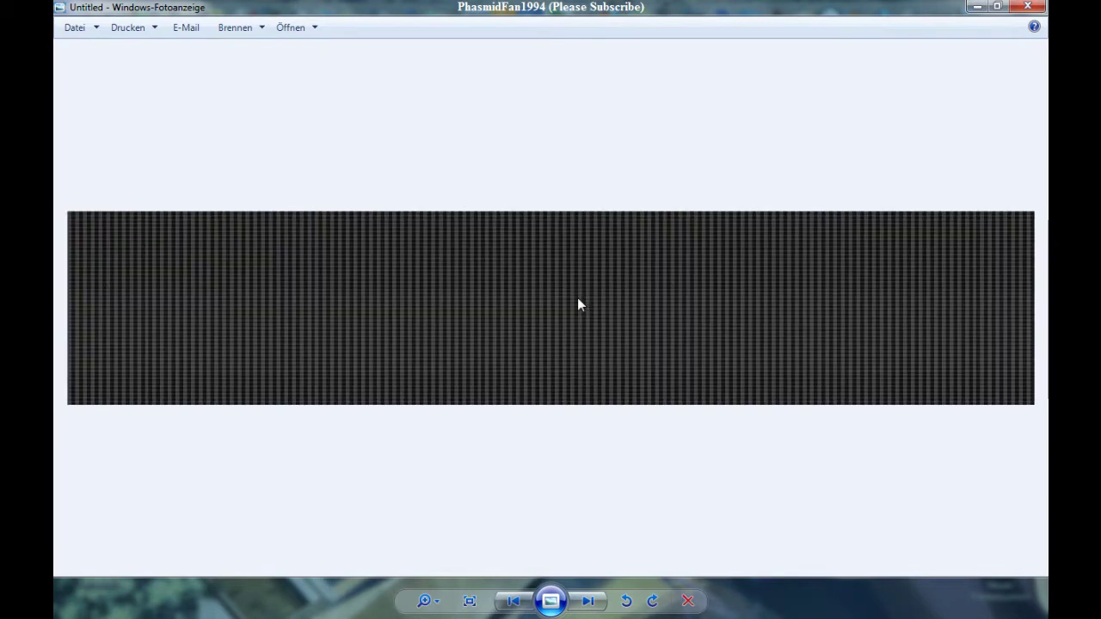
scroll(578, 299, up, 2)
scroll(571, 307, up, 2)
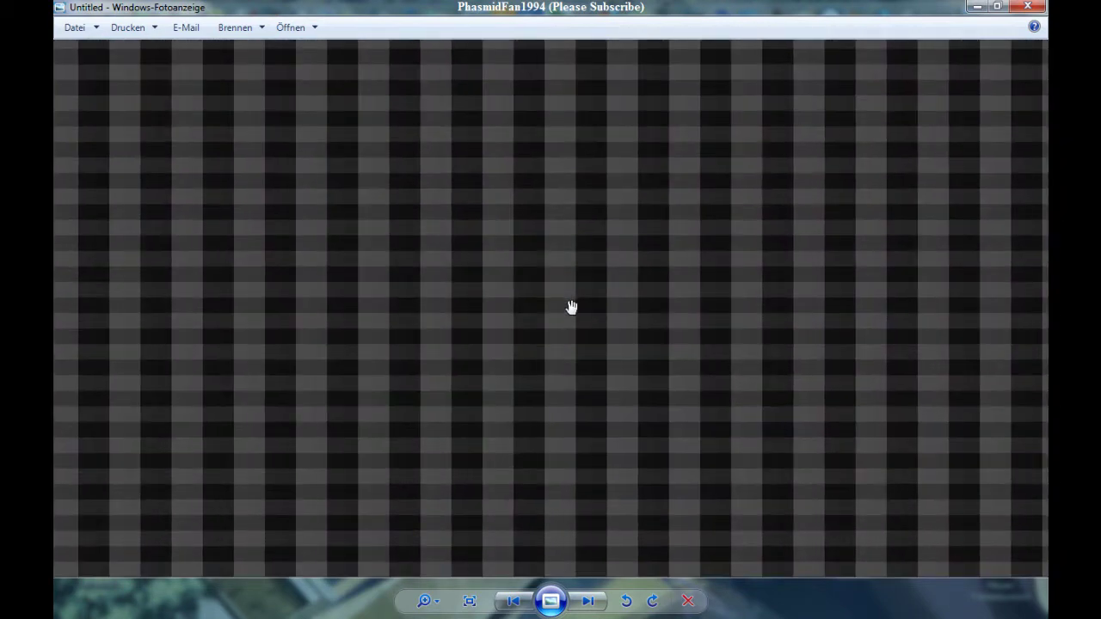
- Adjust the zoom on the striped background, close Photo Viewer and launch GIMP
scroll(571, 307, down, 3)
scroll(570, 306, down, 2)
scroll(570, 307, down, 3)
scroll(570, 308, up, 3)
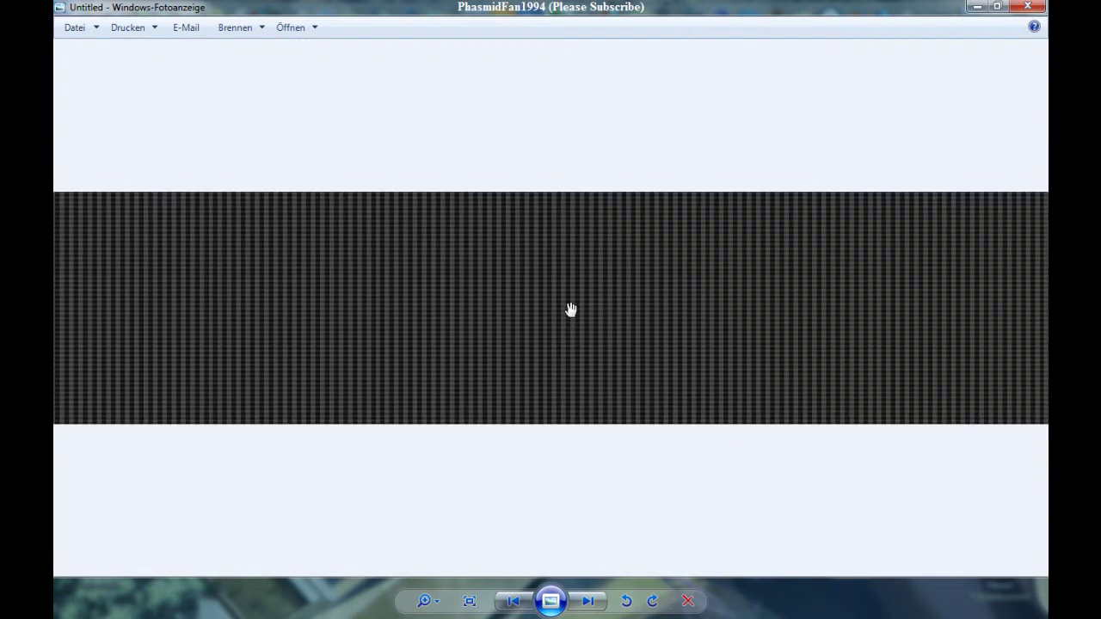
scroll(571, 308, up, 3)
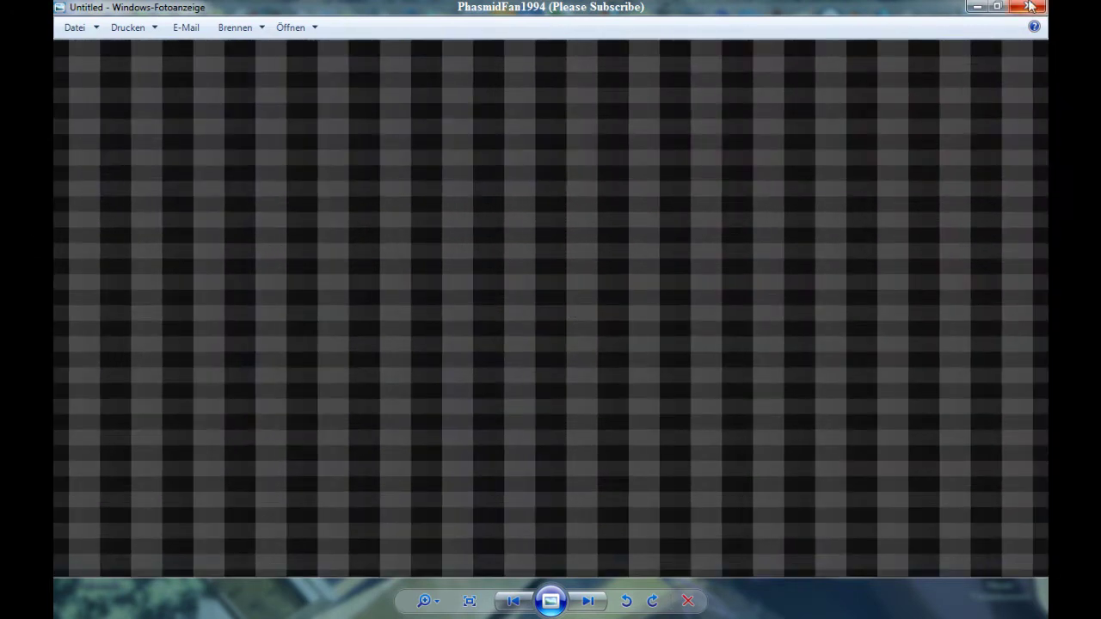
click(1031, 7)
click(586, 20)
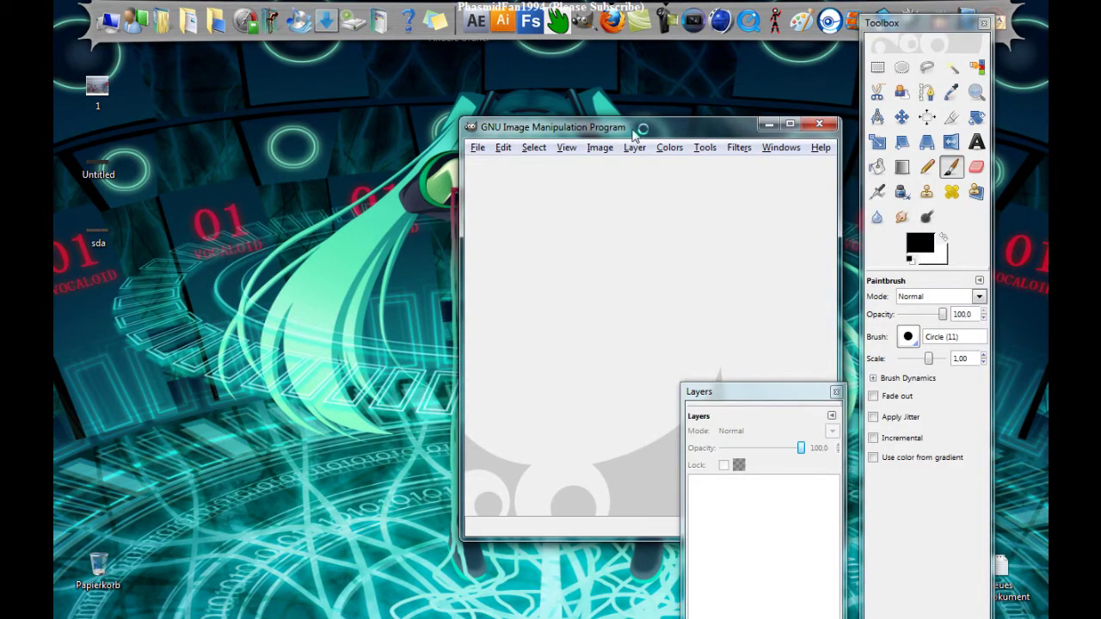
- Open the 500x100 Untitled.png in GIMP, maximize its window and select the Text tool
drag(94, 159, 665, 309)
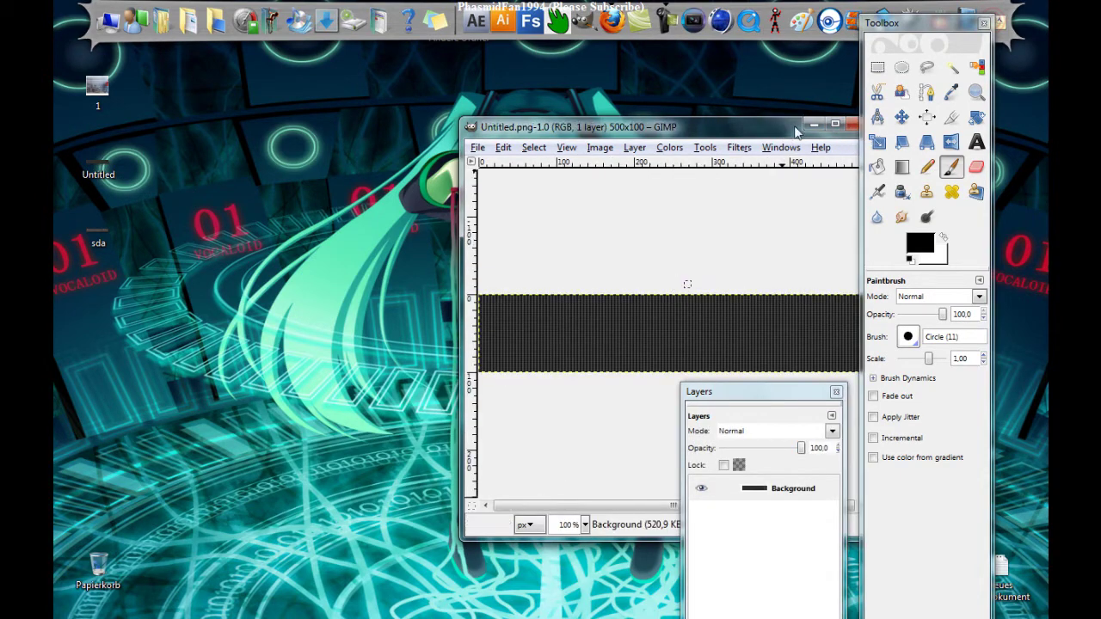
click(835, 127)
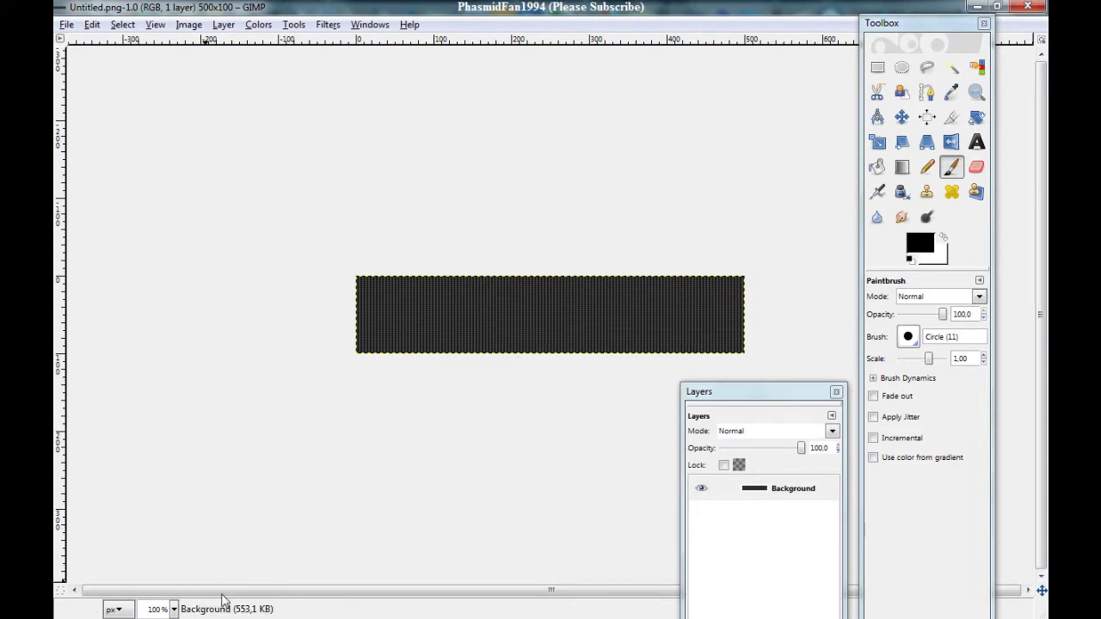
click(976, 142)
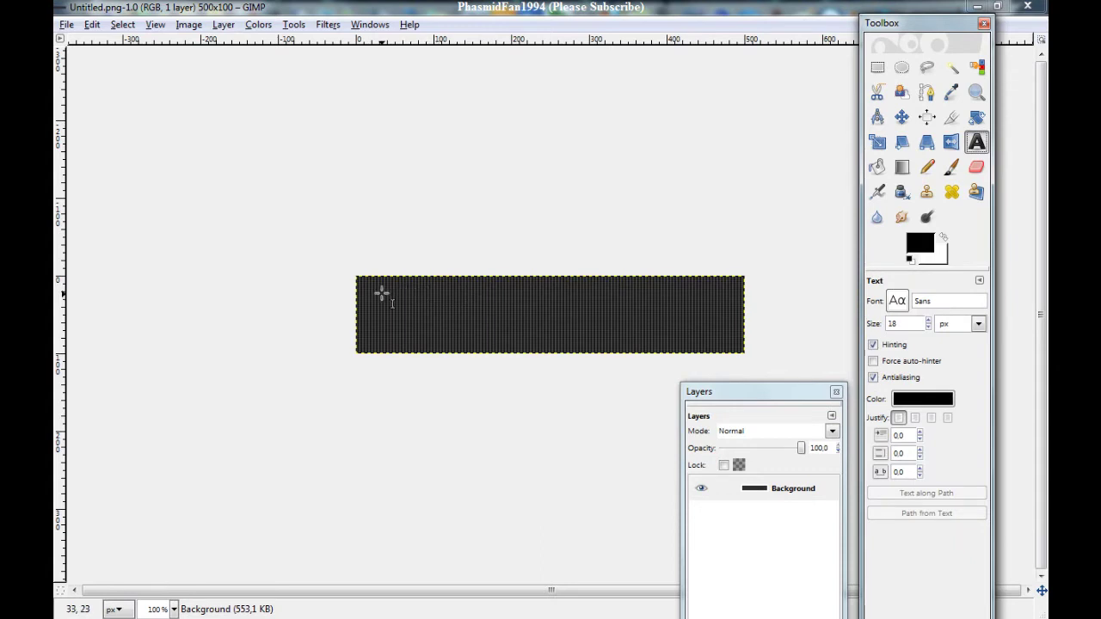
- Draw a text box across the upper left of the banner and type the username text
drag(381, 293, 720, 338)
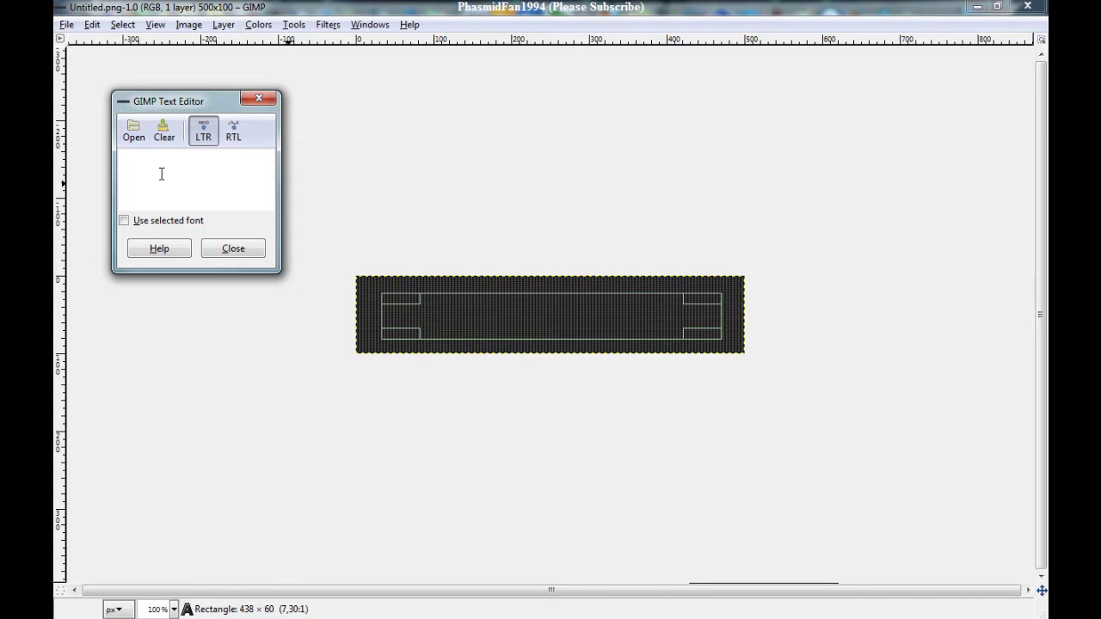
text(Phasm)
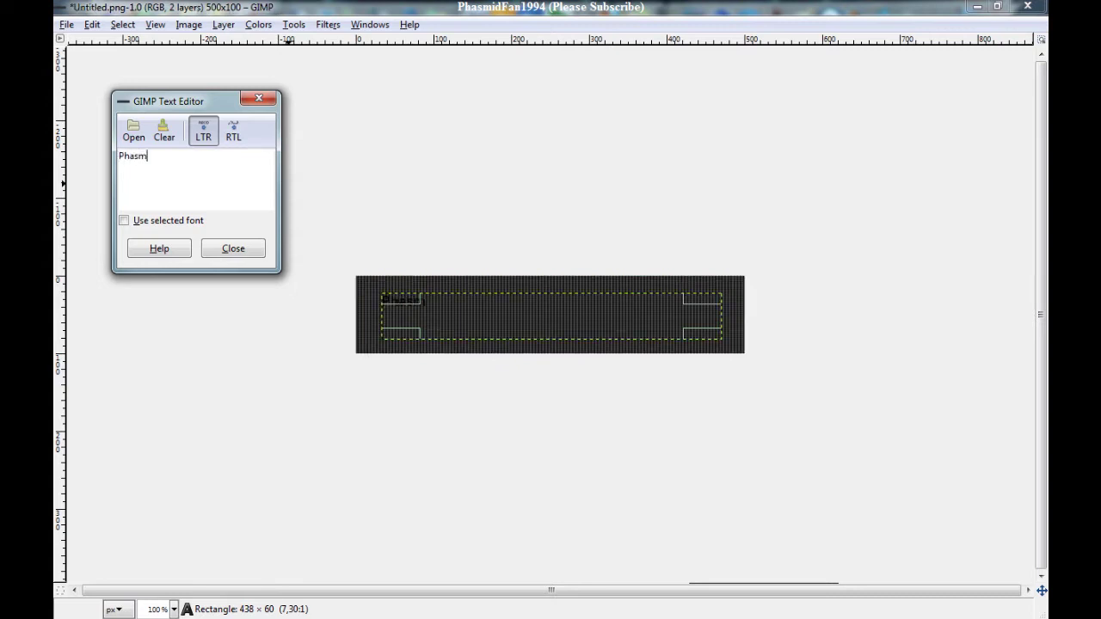
text(1994)
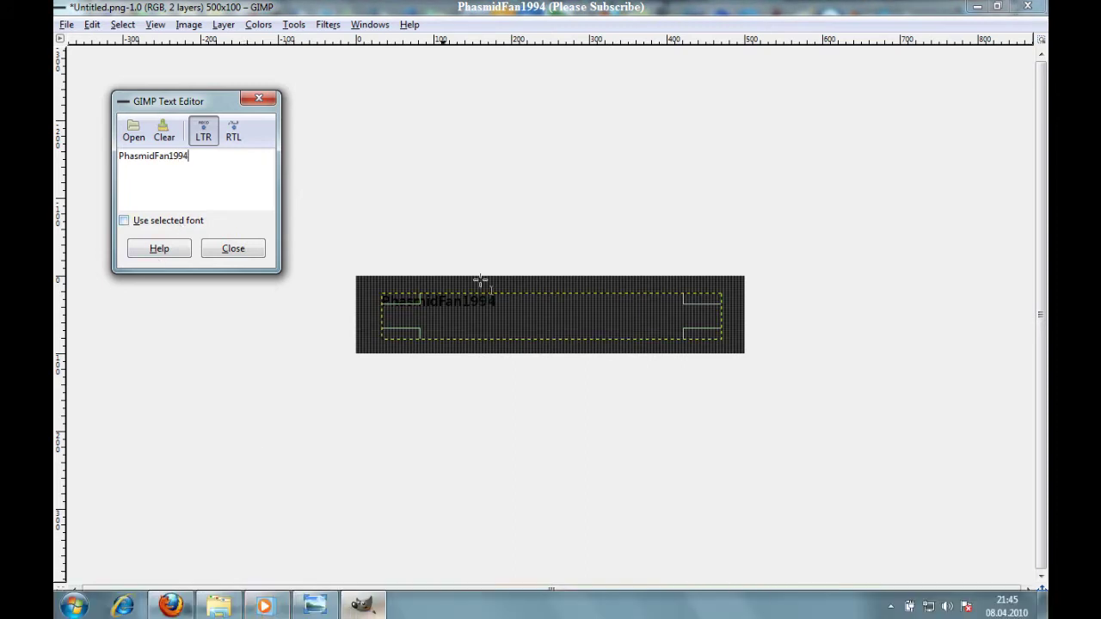
click(434, 12)
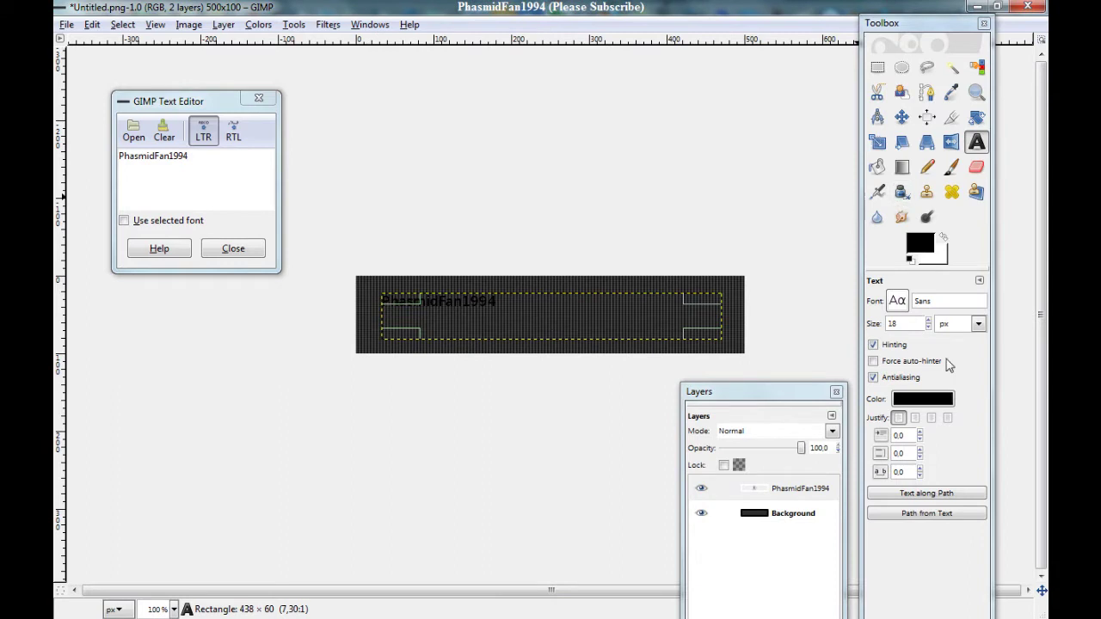
click(927, 404)
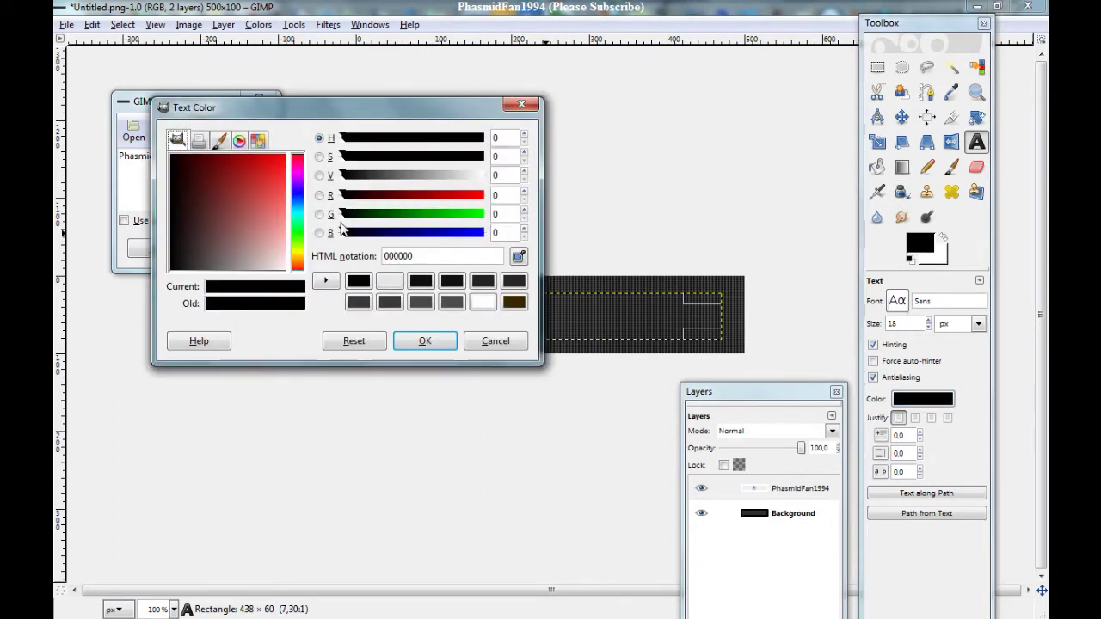
- Make the text colour light grey e8e8e8 and raise the text size to 20 px
drag(286, 271, 273, 279)
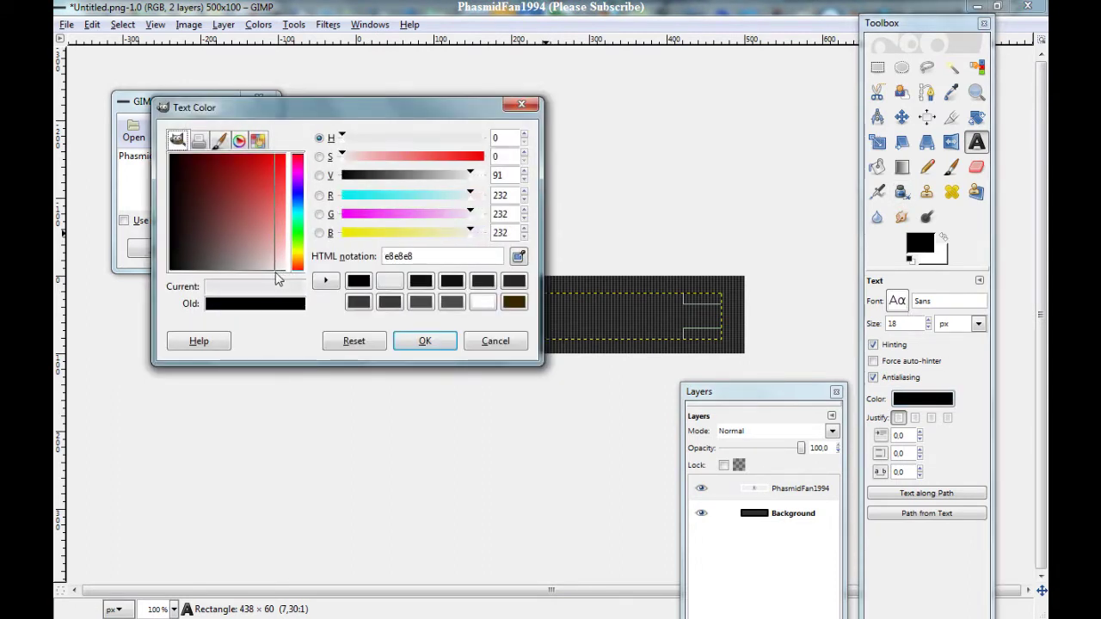
drag(274, 271, 272, 275)
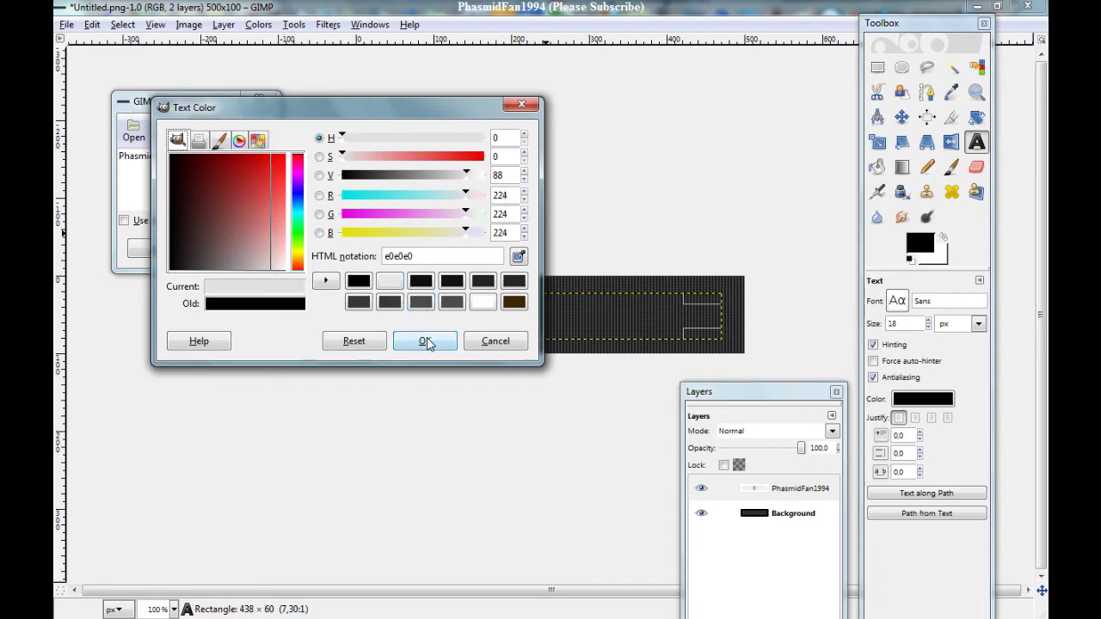
click(389, 281)
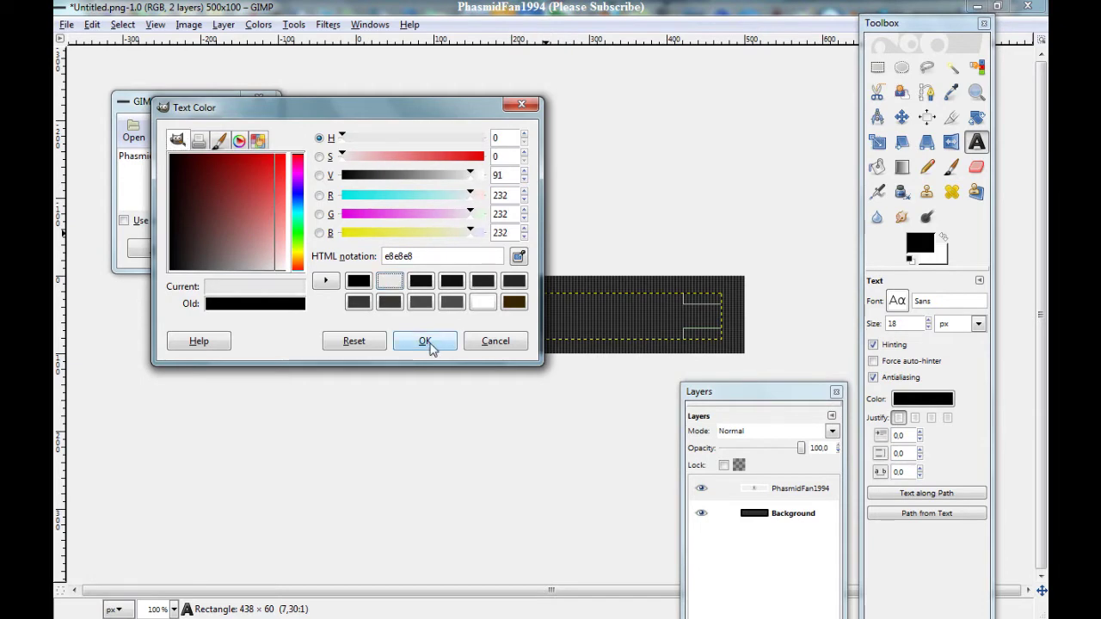
click(424, 342)
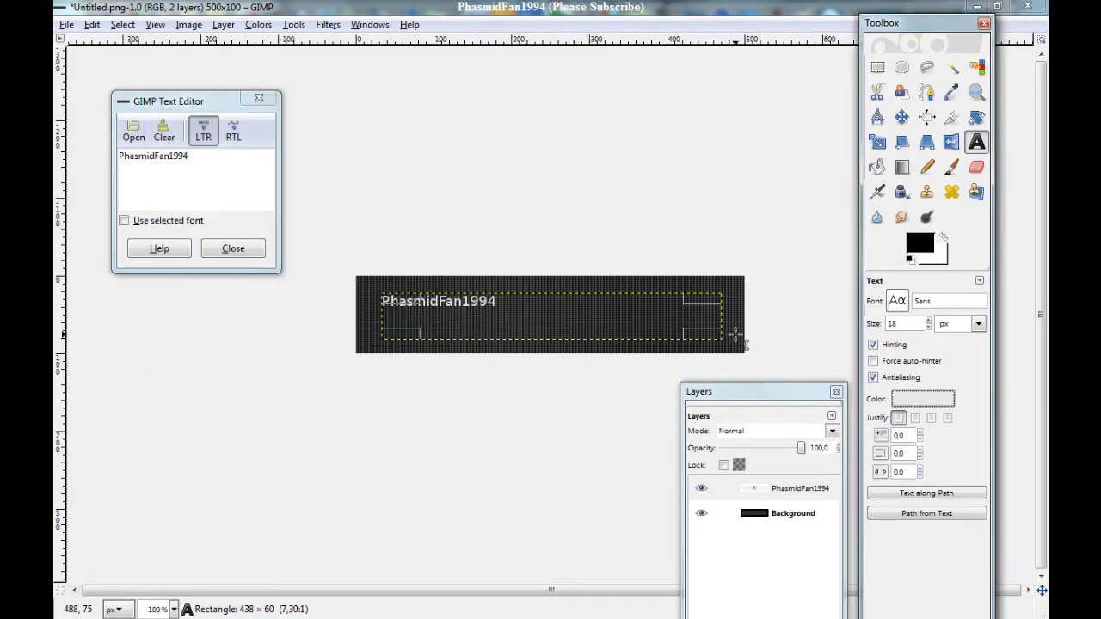
click(934, 405)
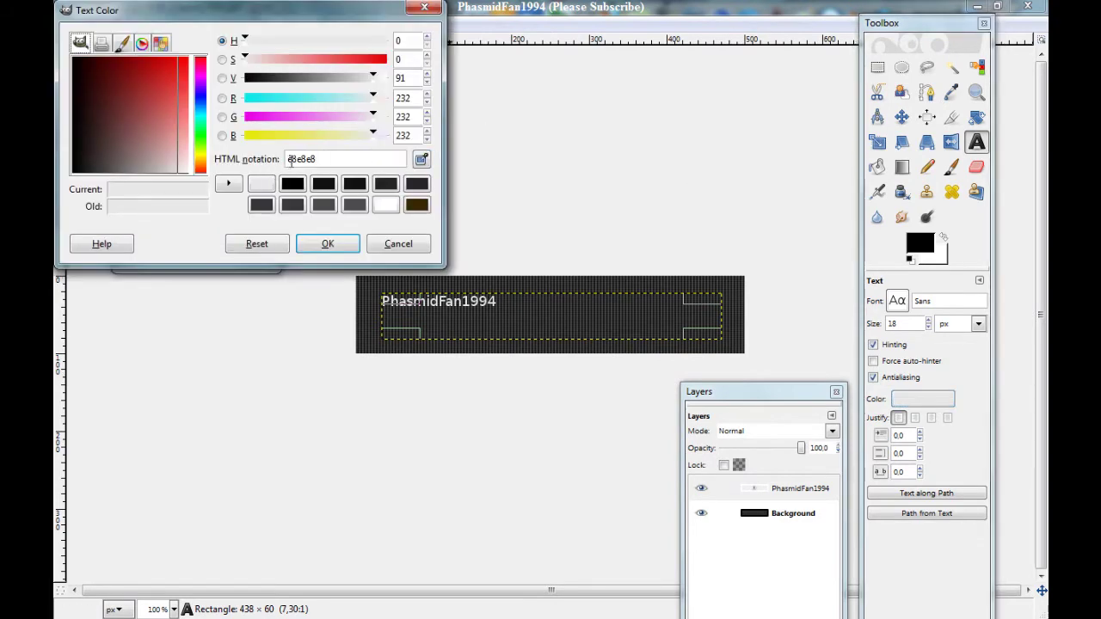
click(318, 245)
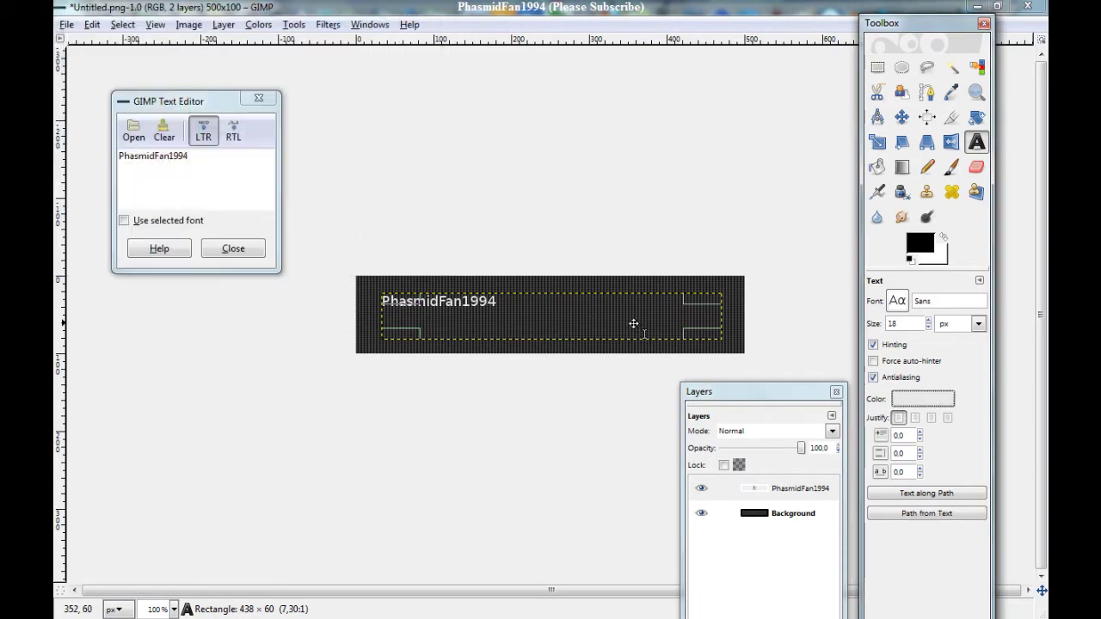
click(929, 320)
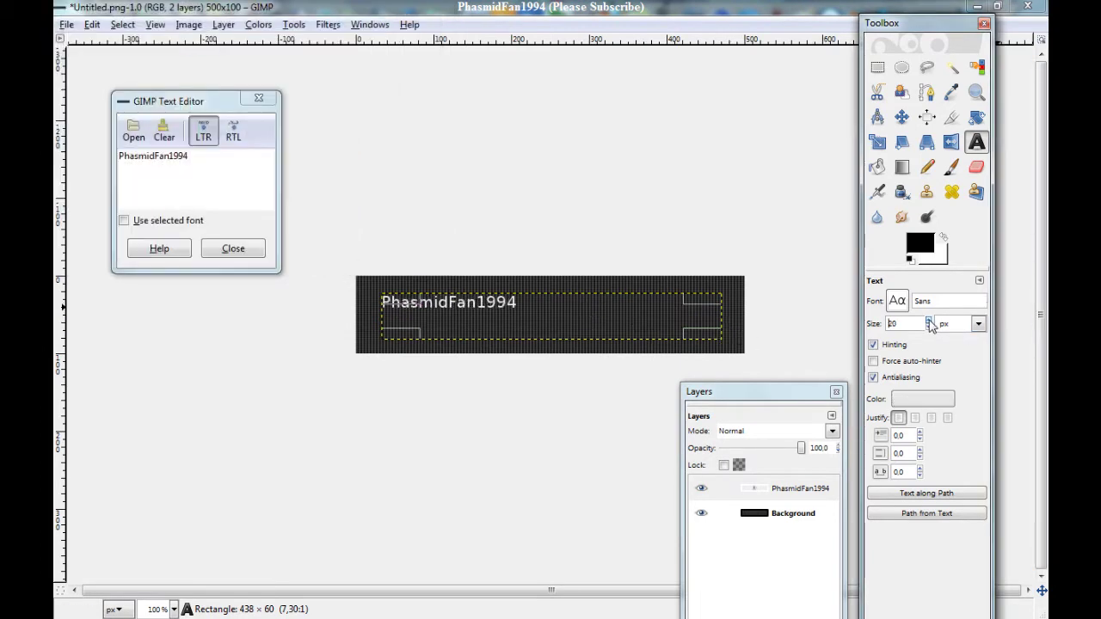
- Enlarge the text to 48 px and set its font to Trebuchet MS Bold
drag(929, 319, 929, 320)
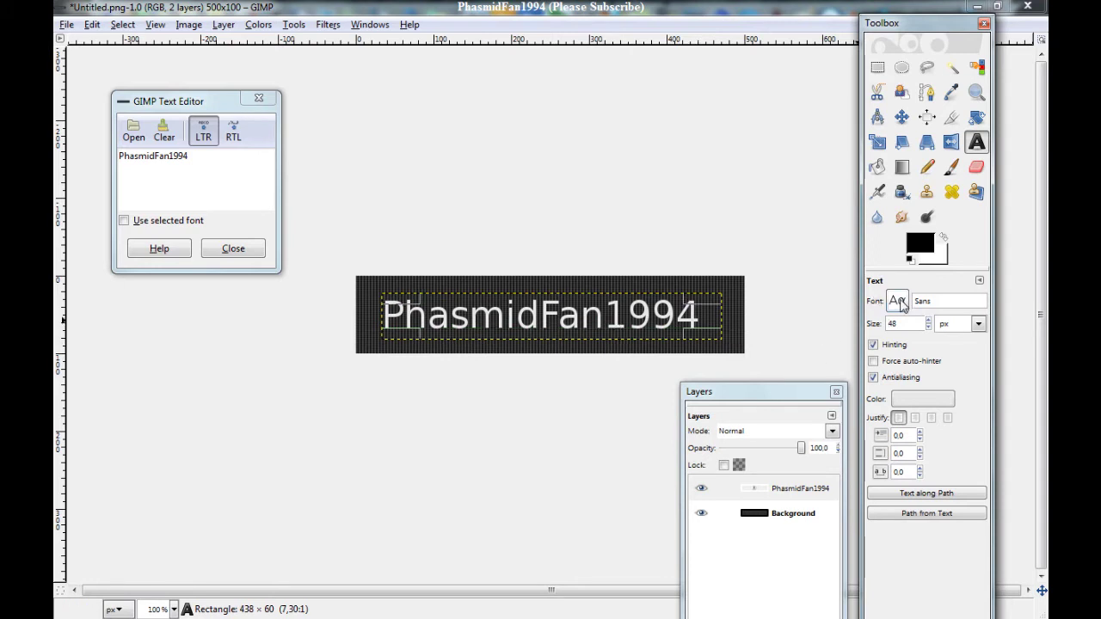
click(901, 304)
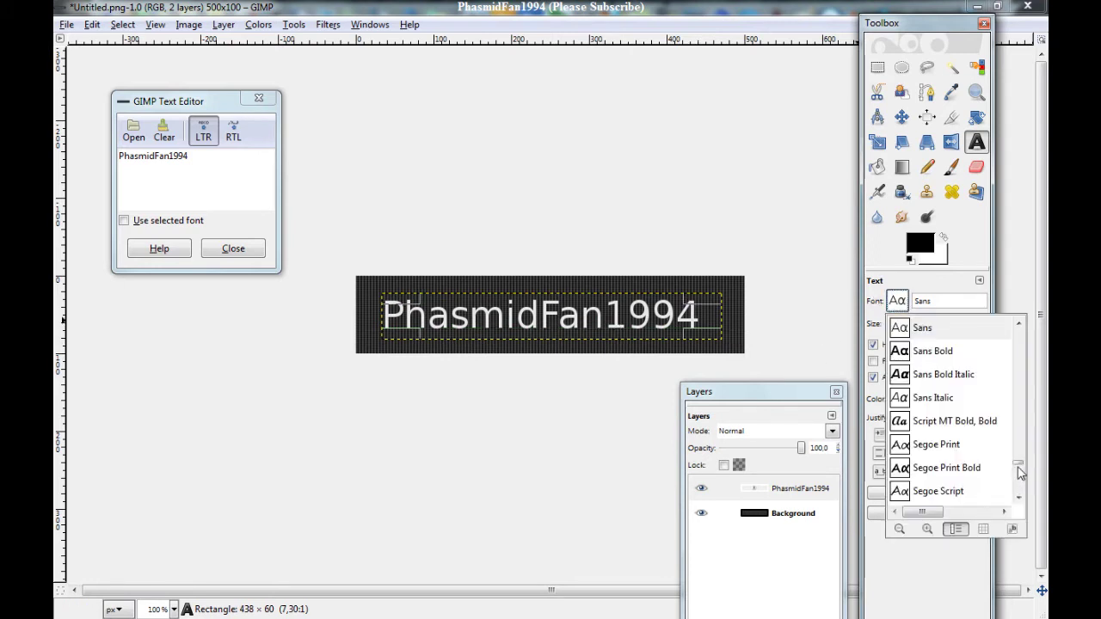
drag(1019, 472, 1019, 484)
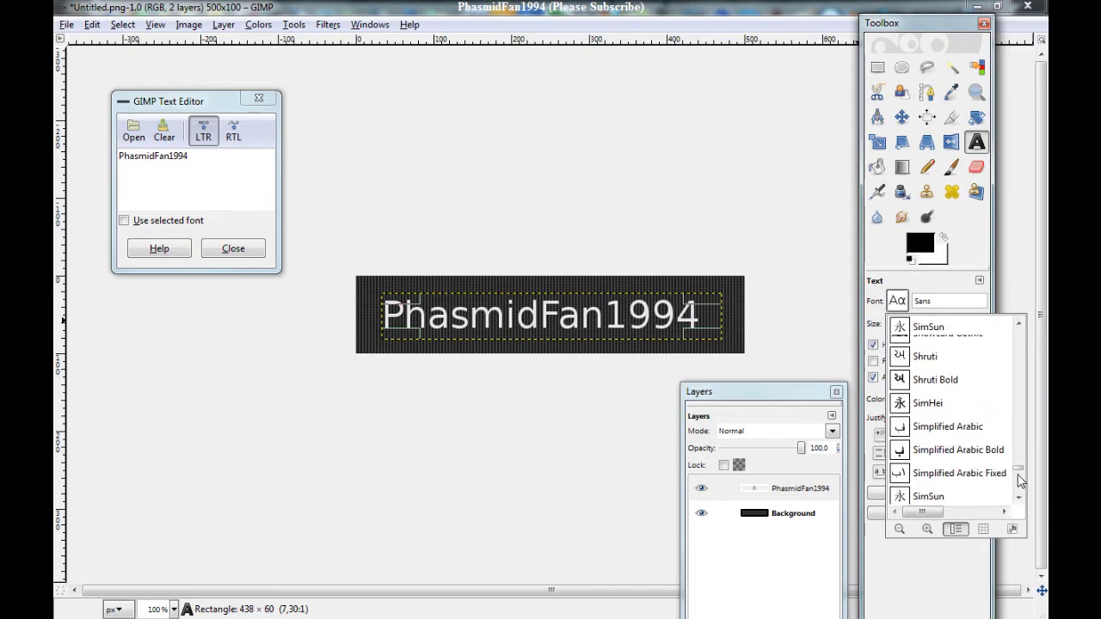
scroll(1019, 484, down, 5)
scroll(1019, 482, down, 5)
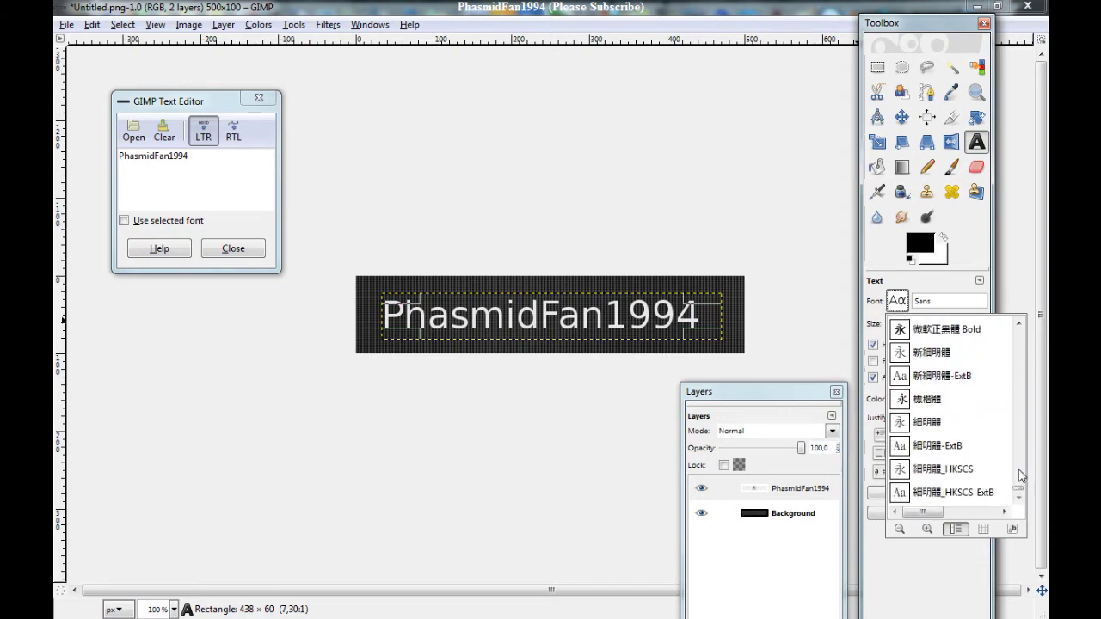
click(1018, 324)
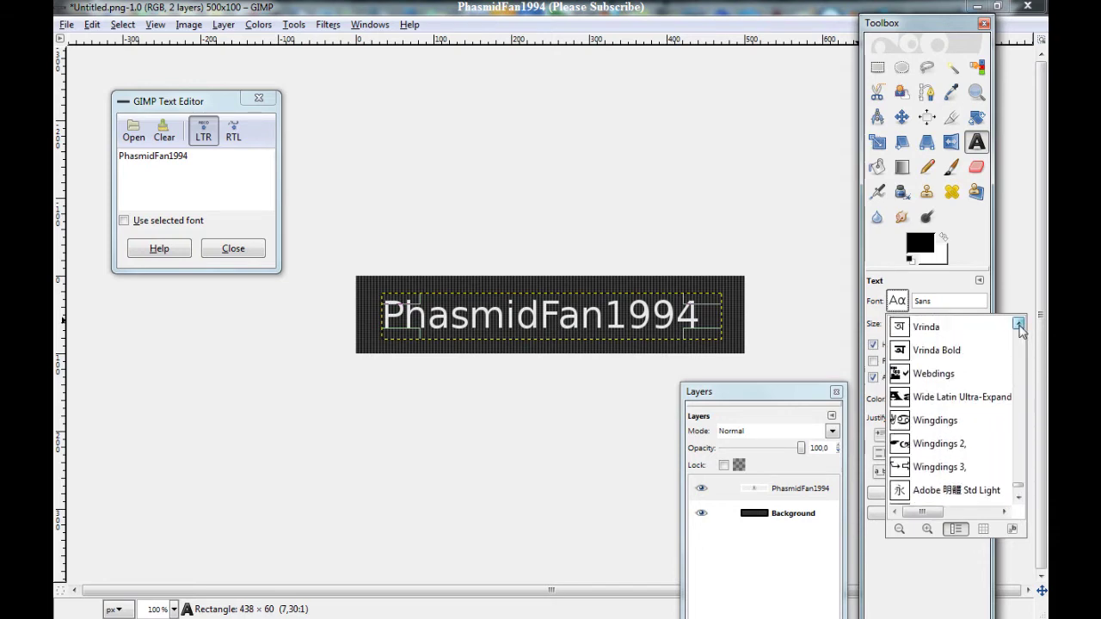
click(1019, 324)
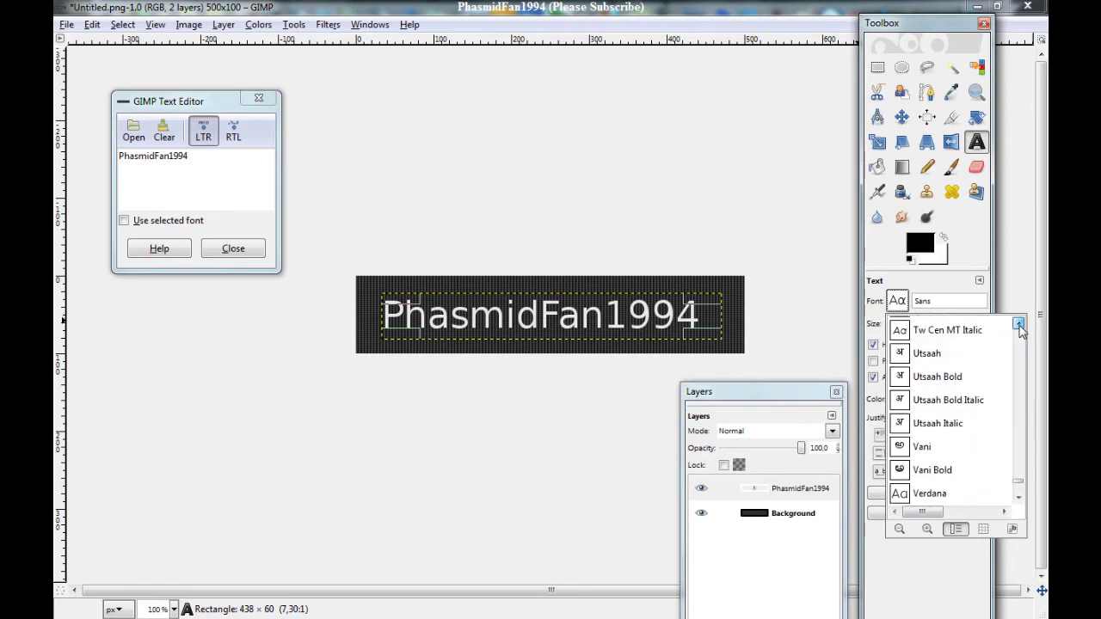
click(1018, 324)
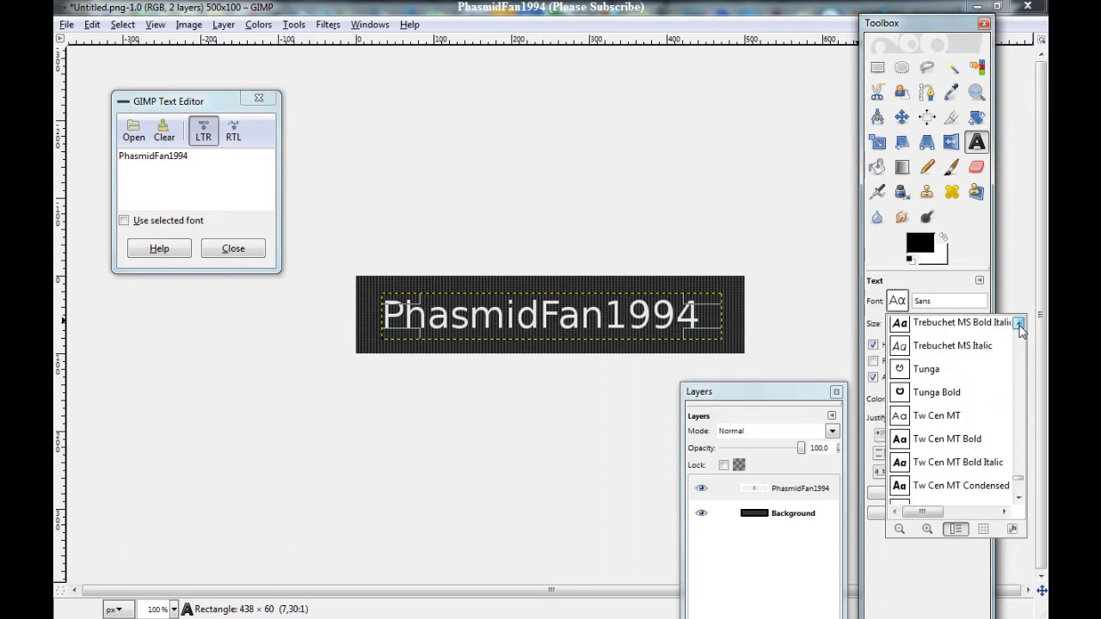
click(1018, 324)
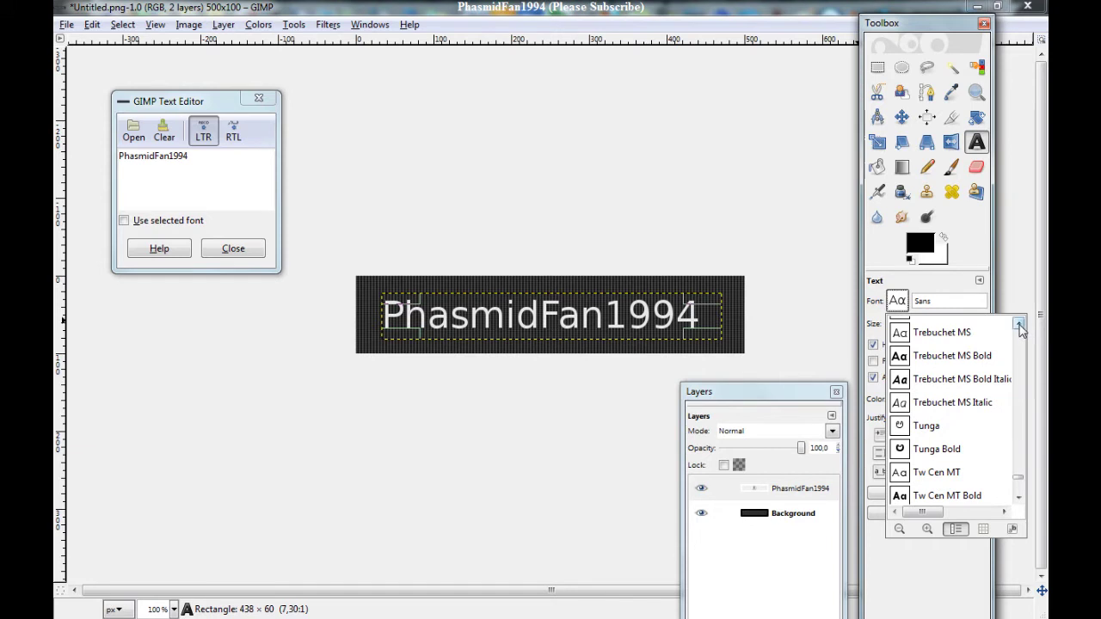
click(957, 357)
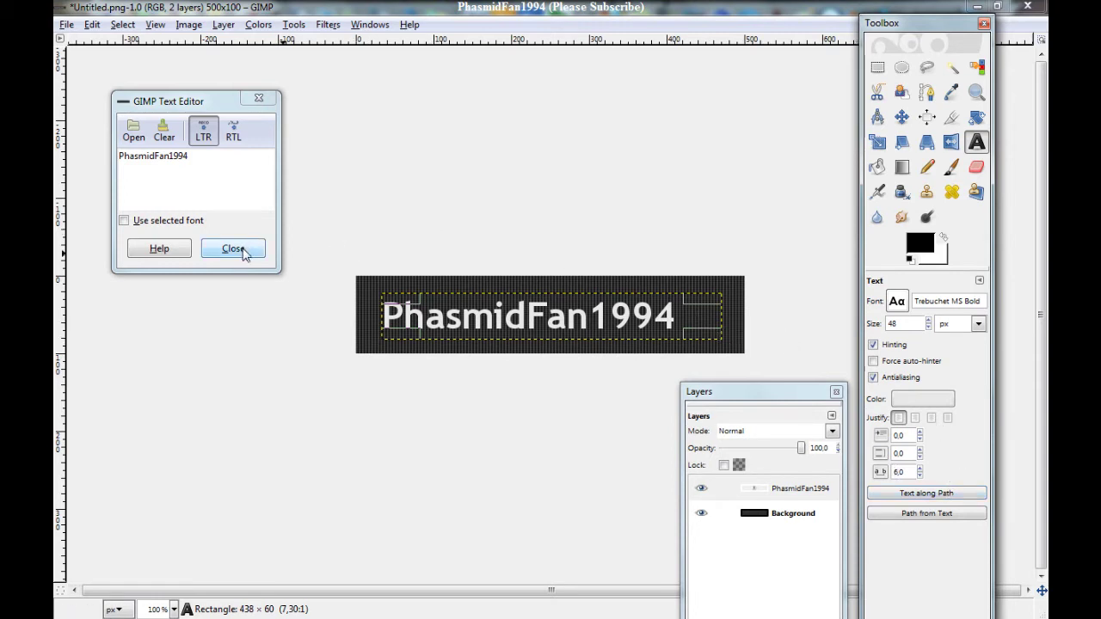
- Set the letter spacing to 6.0 and close the text editor
key(Tab)
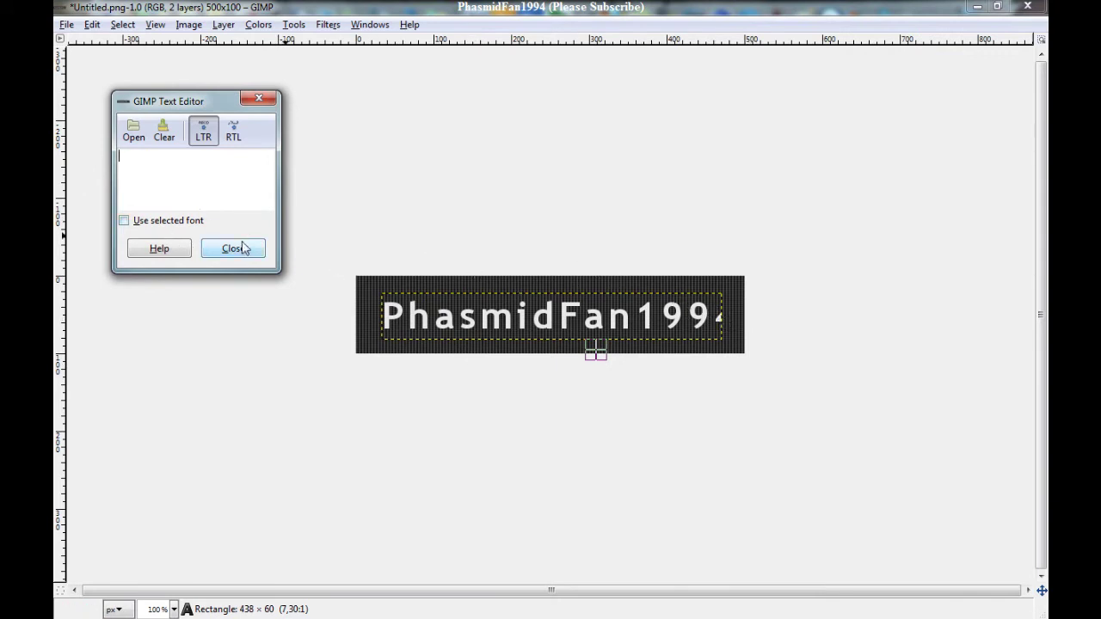
click(256, 98)
key(Tab)
- Try scaling the text layer wider, then cancel the scale to keep the original size
key(m)
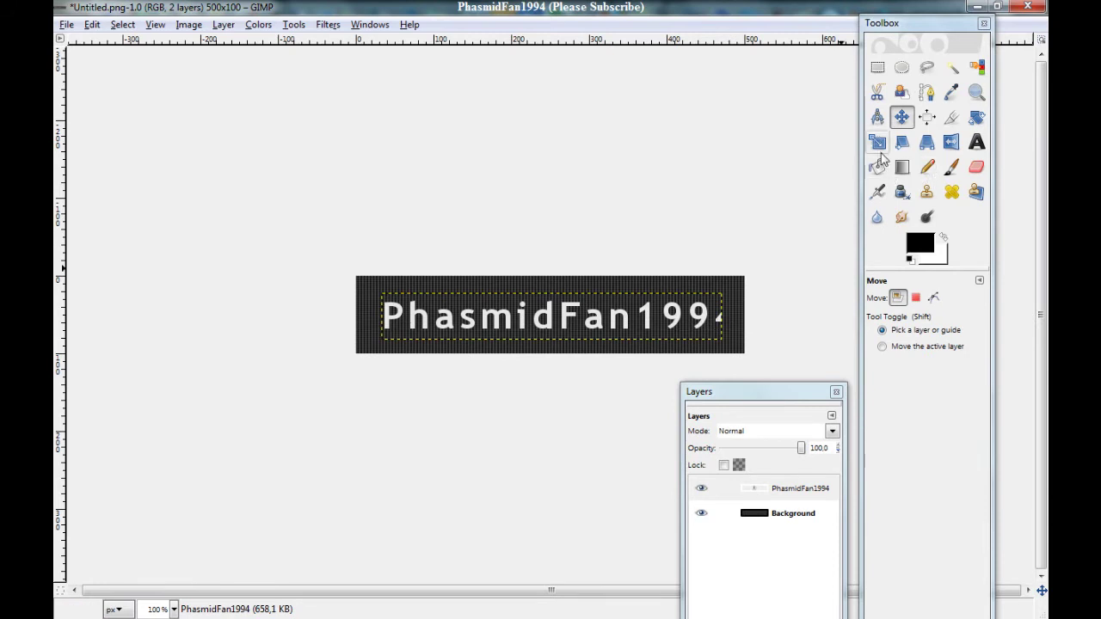
click(876, 141)
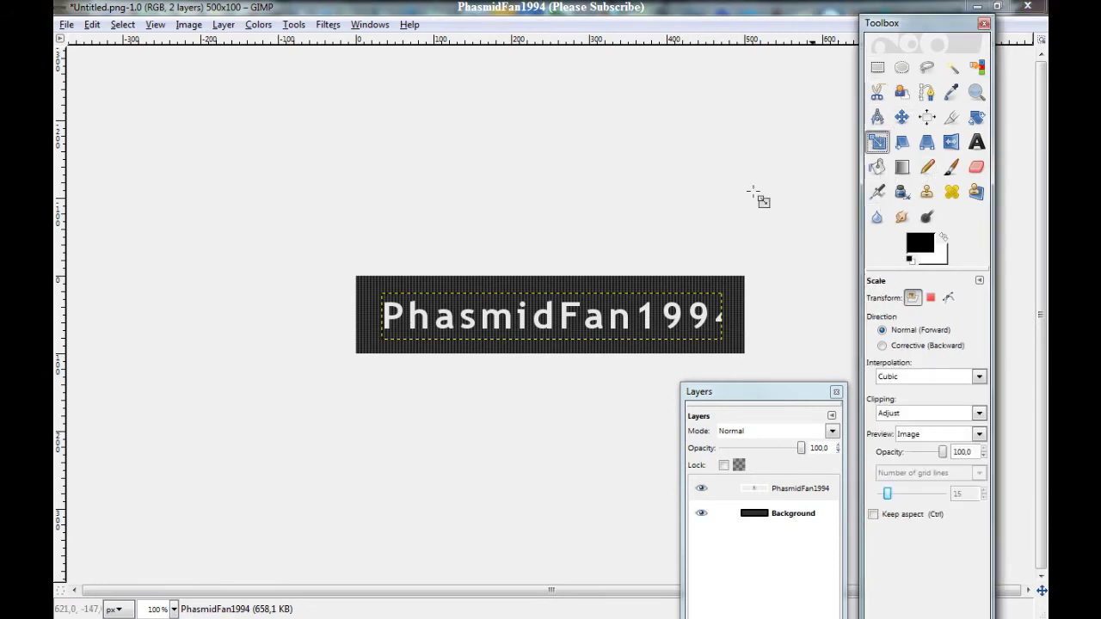
click(565, 325)
drag(724, 315, 744, 325)
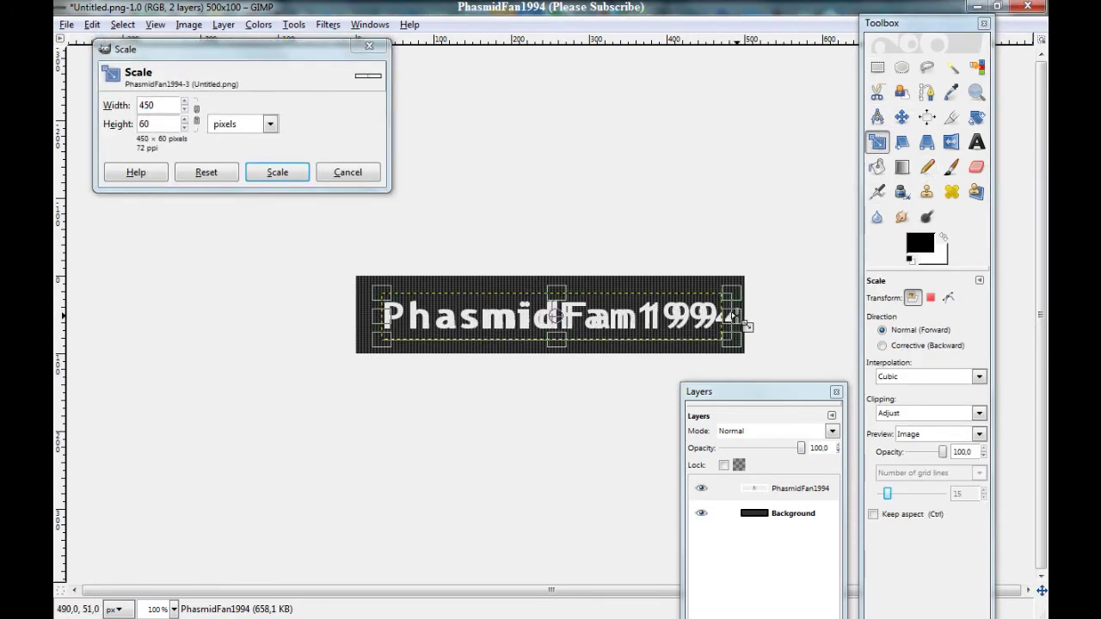
key(Escape)
- Widen the text box to 476 × 60 so the whole username fits on one line
click(976, 142)
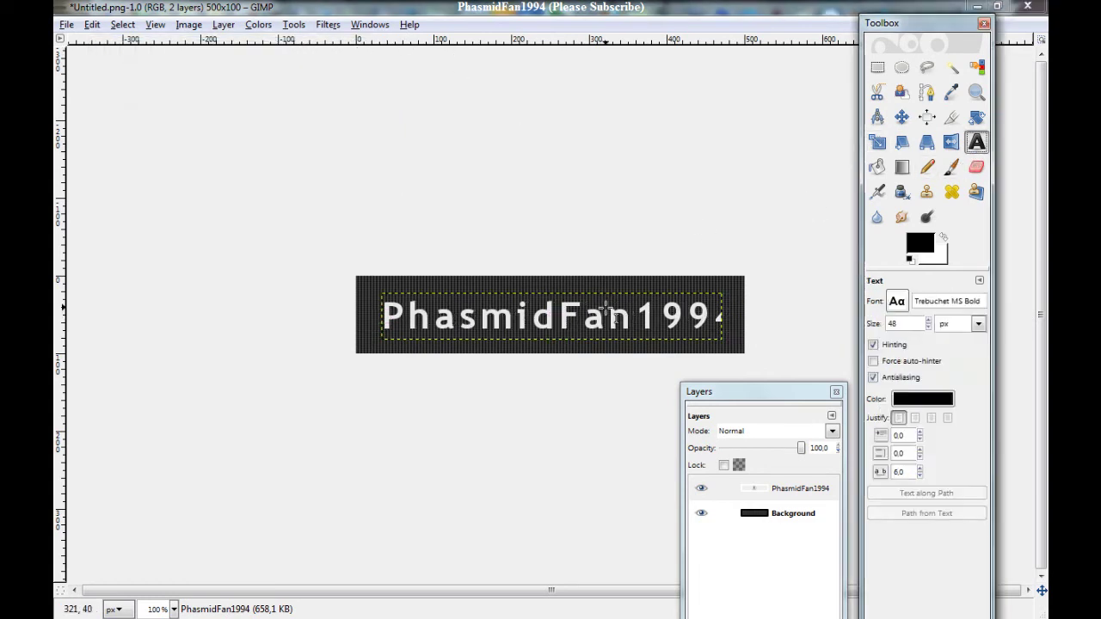
click(723, 318)
drag(722, 323, 740, 323)
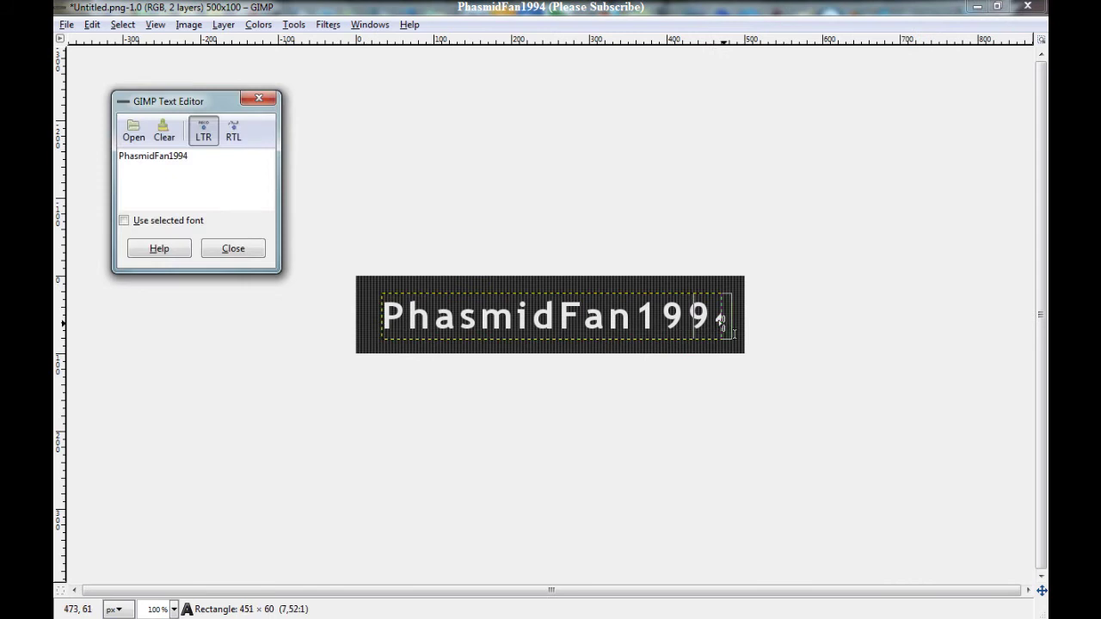
drag(420, 320, 410, 320)
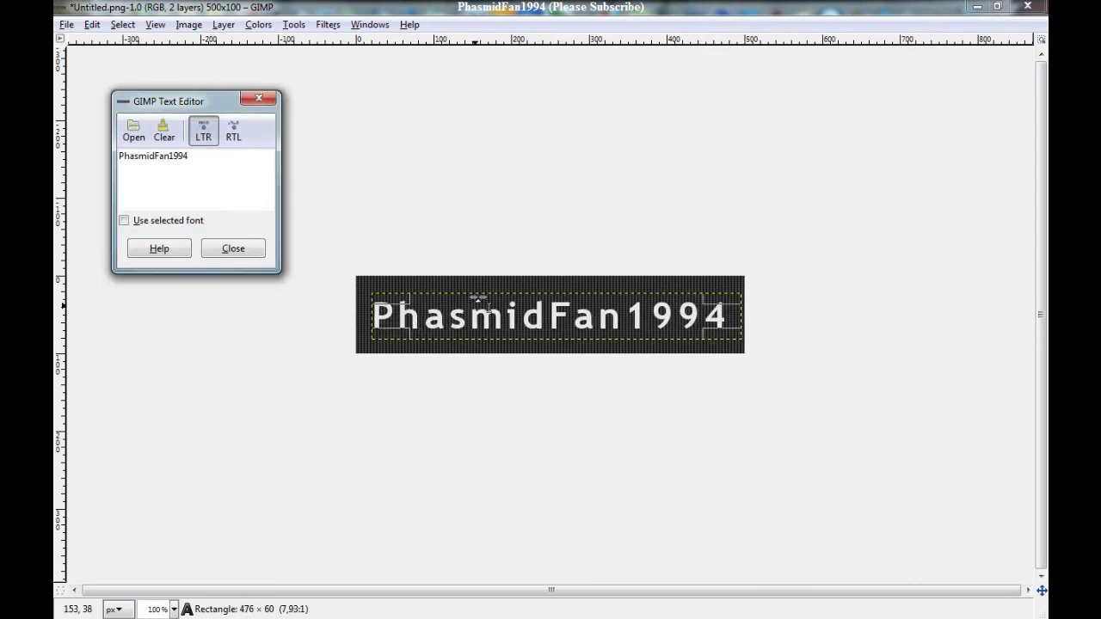
click(237, 248)
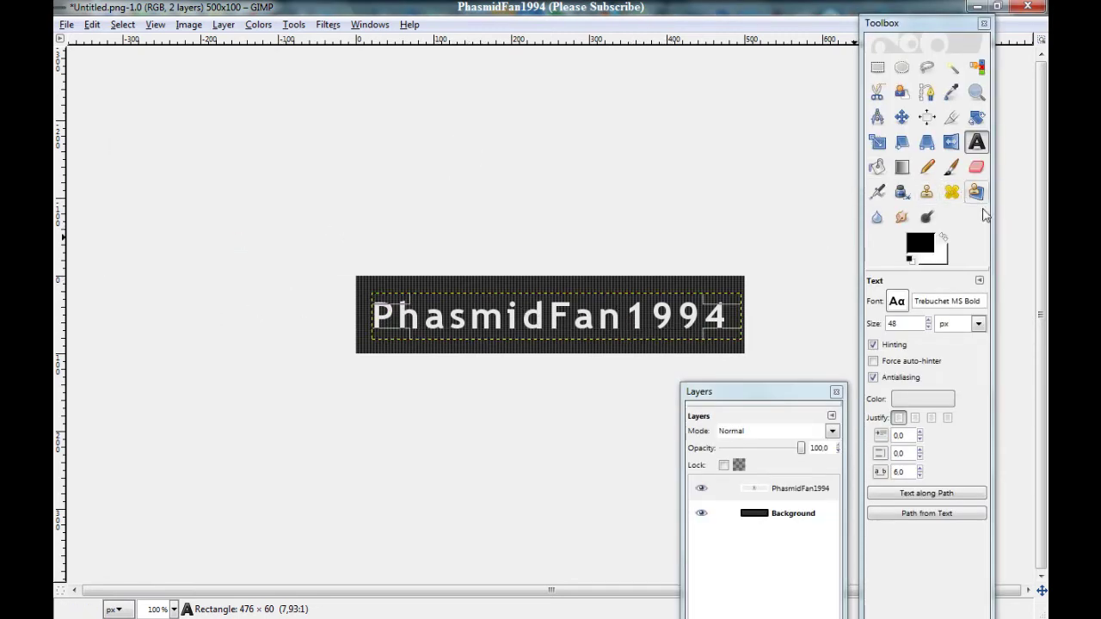
- Add a transparent 500x100 layer above the Background layer
click(766, 518)
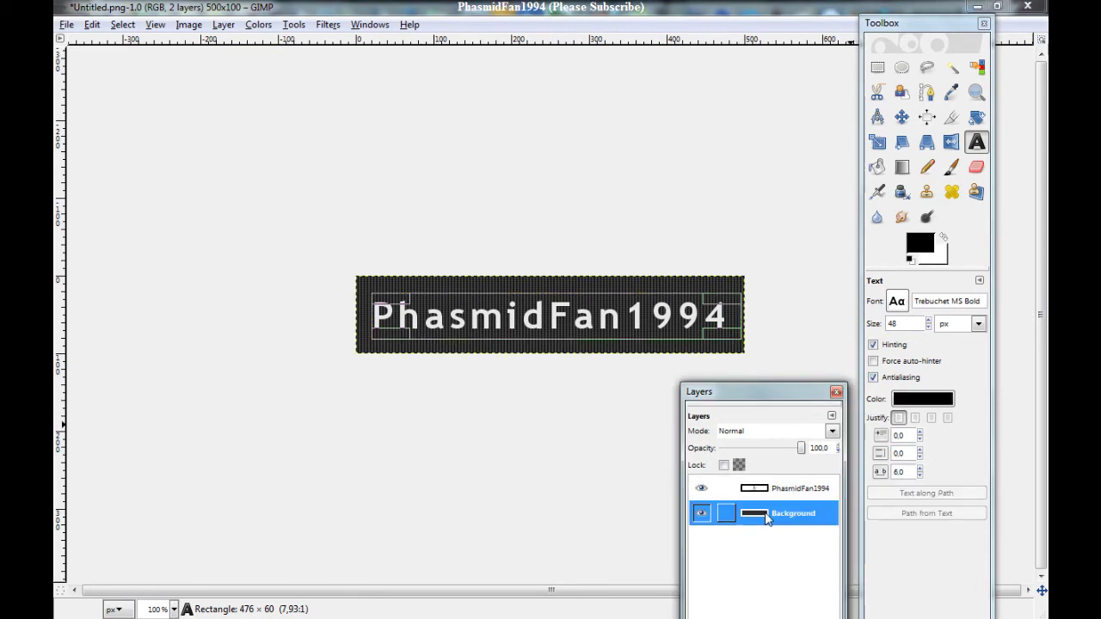
right_click(768, 518)
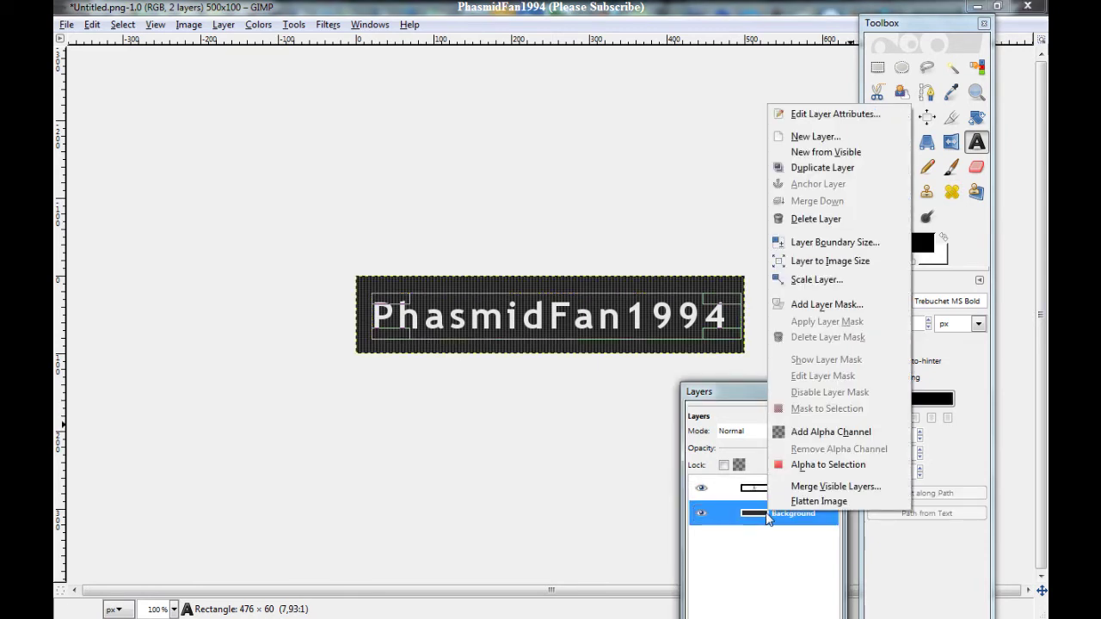
click(813, 136)
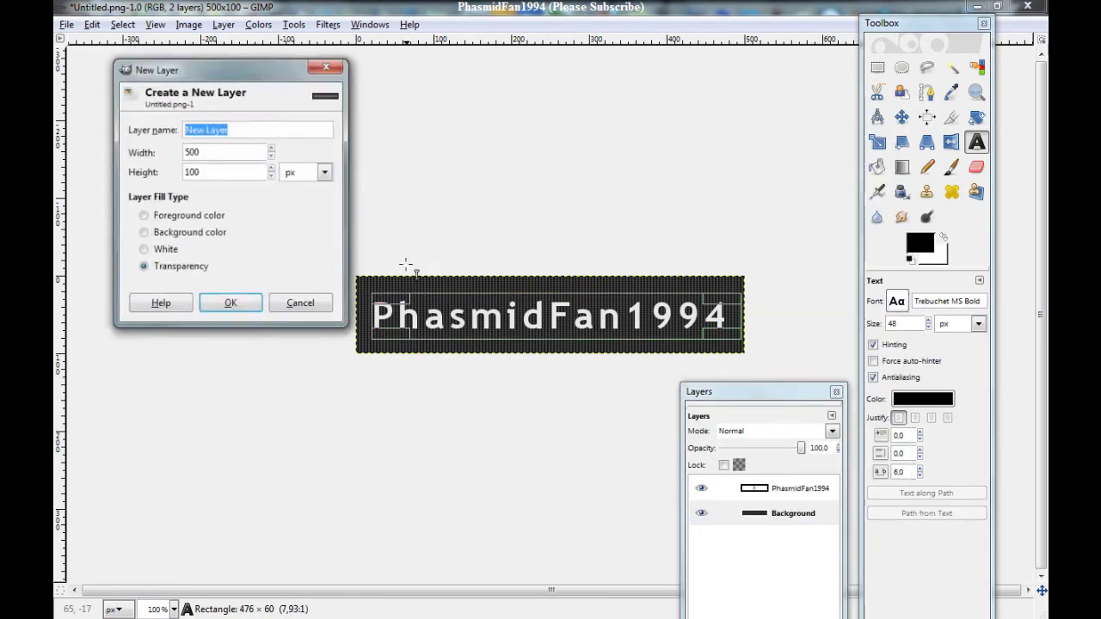
click(231, 303)
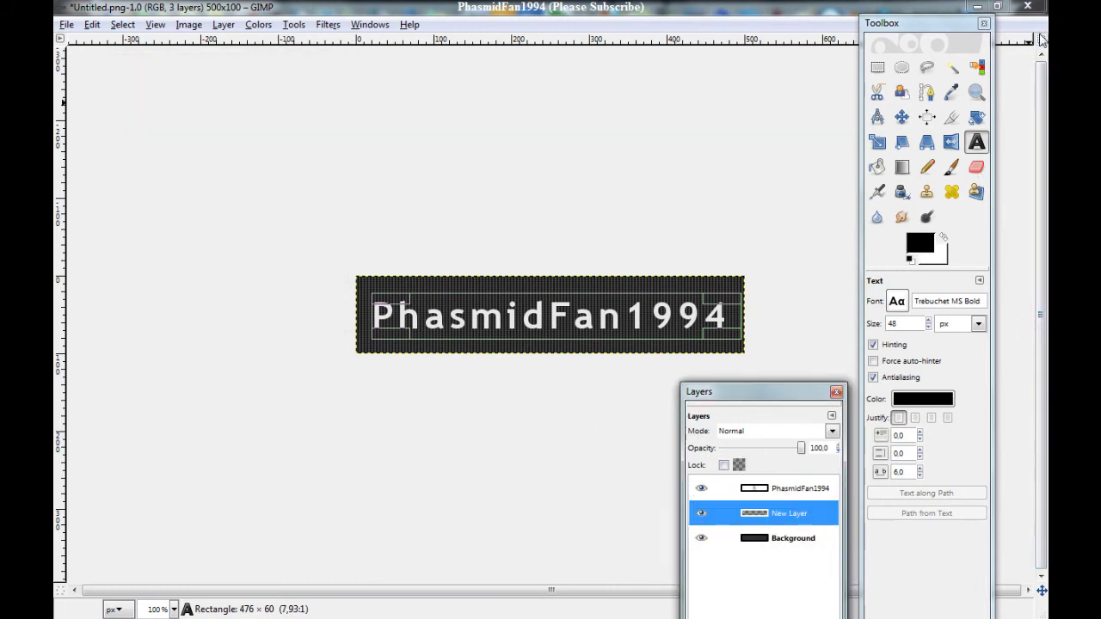
- Set the Blend tool to a black FG to Transparent gradient
click(901, 169)
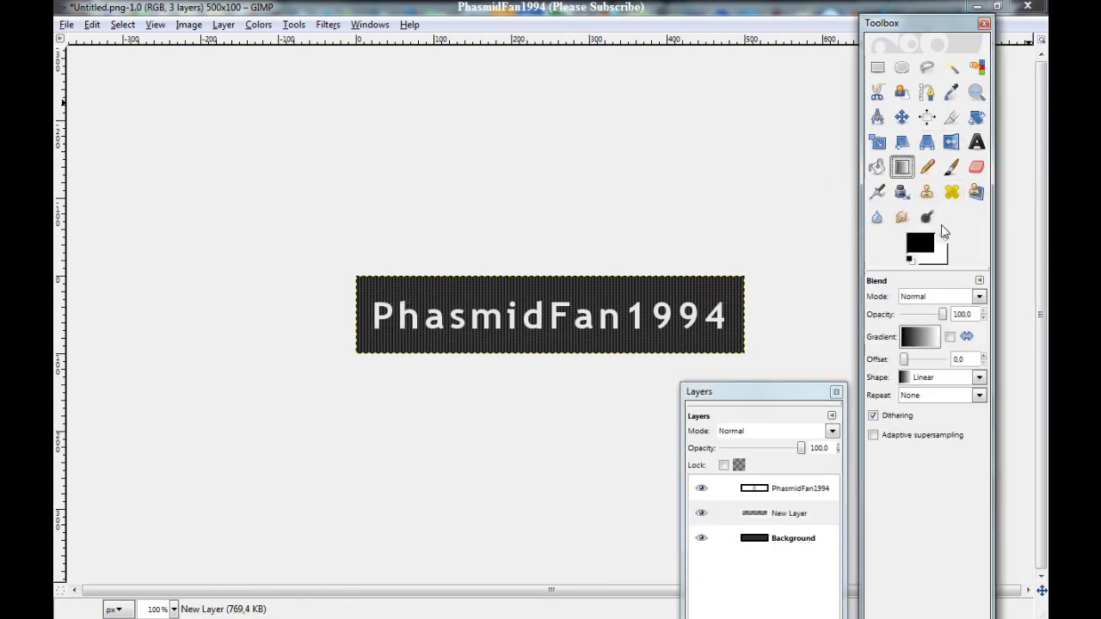
click(926, 246)
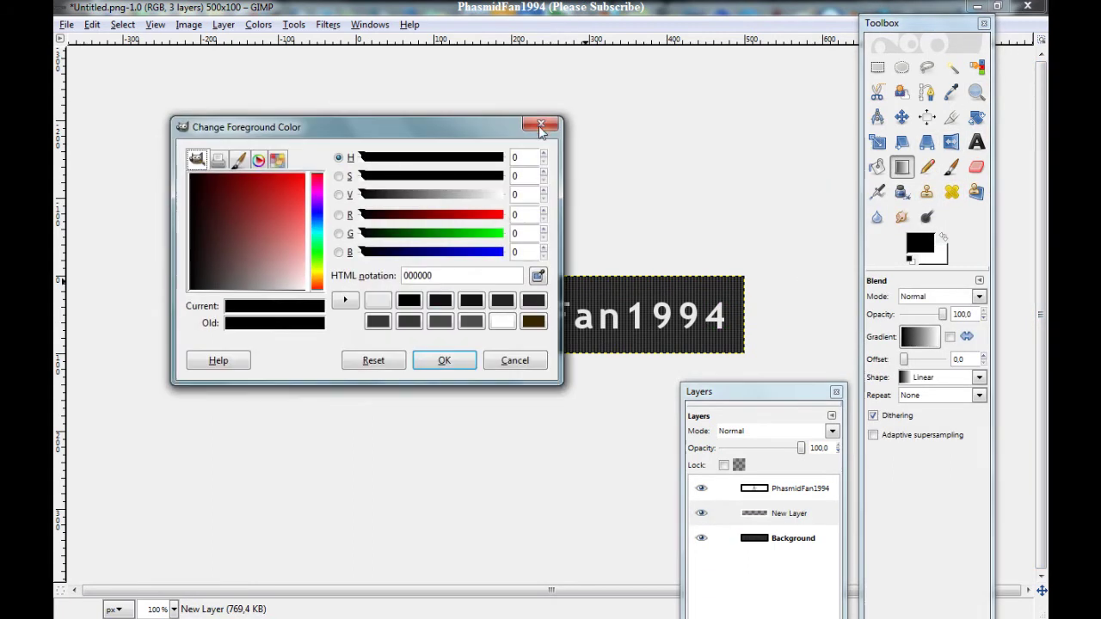
click(541, 122)
click(920, 336)
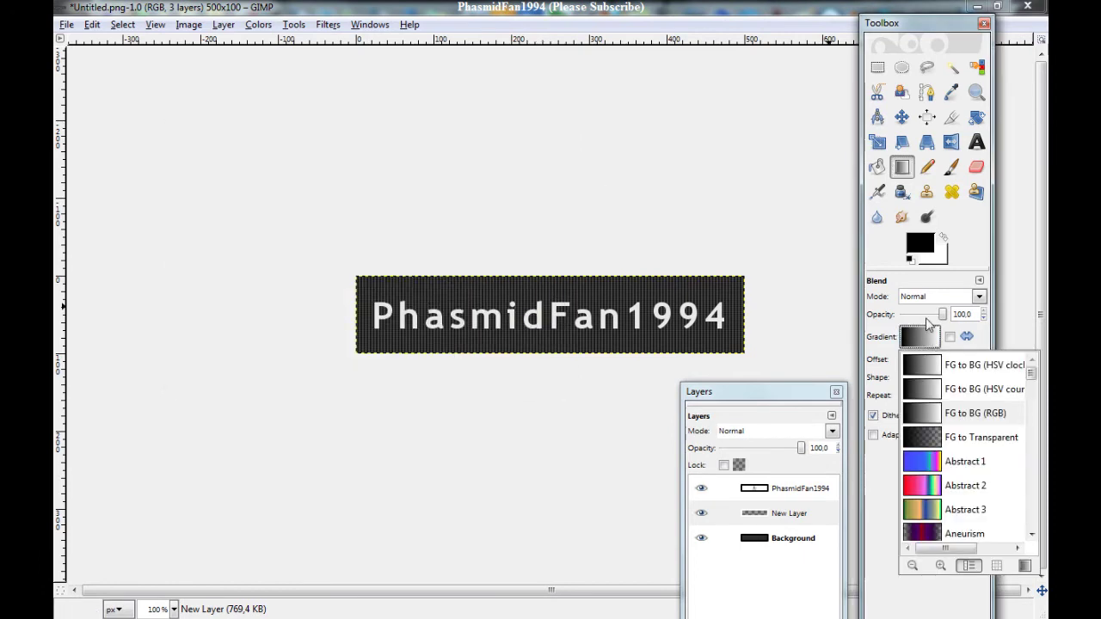
click(928, 441)
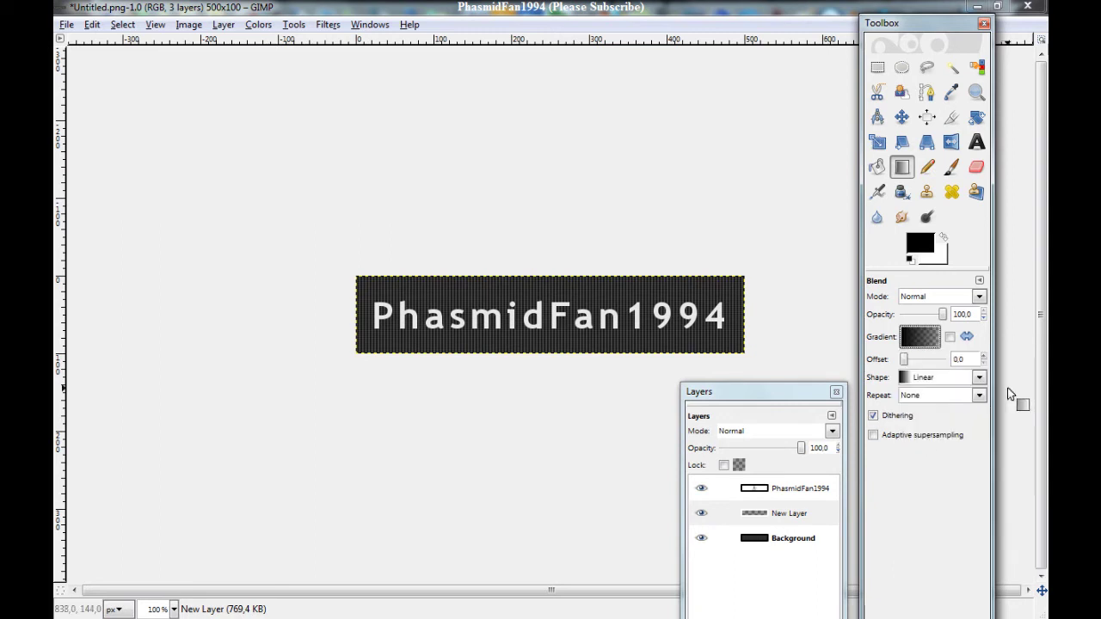
click(753, 489)
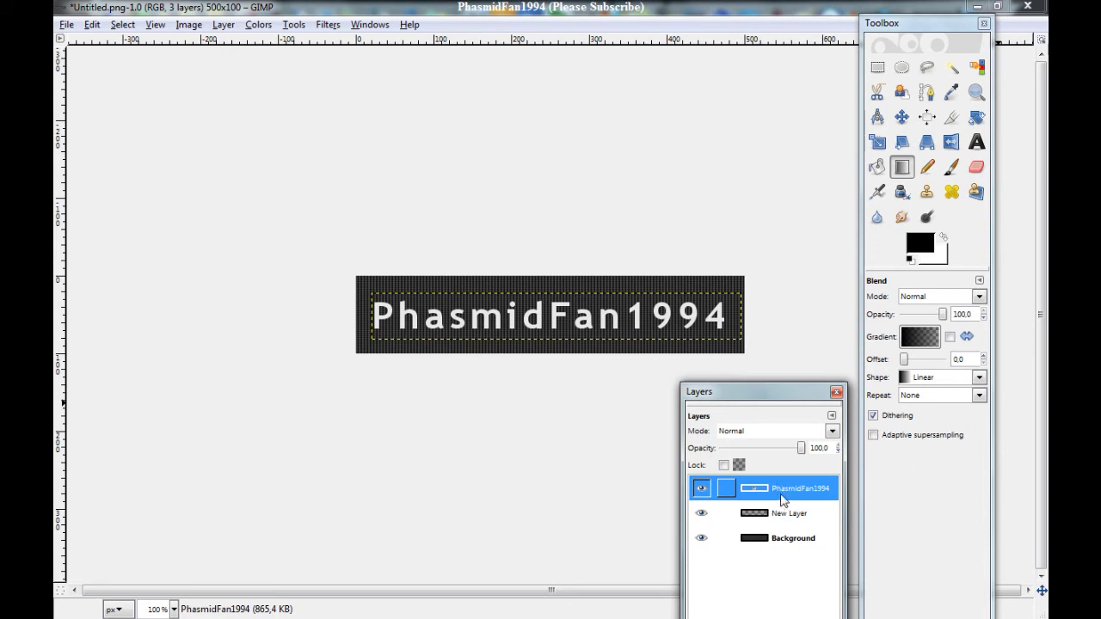
- Select the shape of the lettering using Alpha to Selection on the text layer
right_click(817, 492)
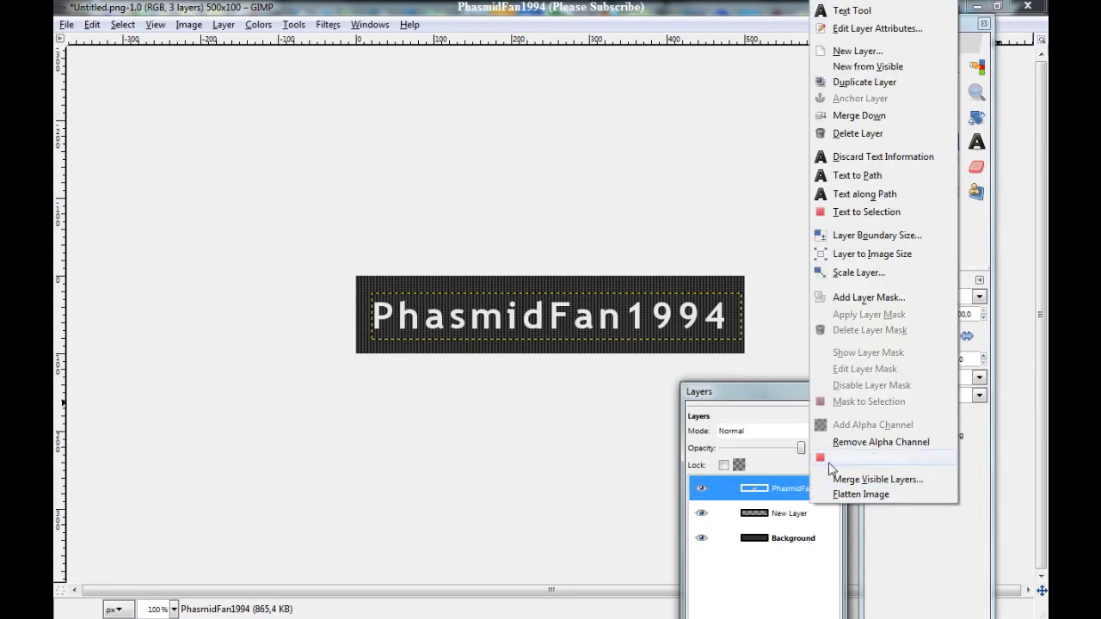
click(864, 461)
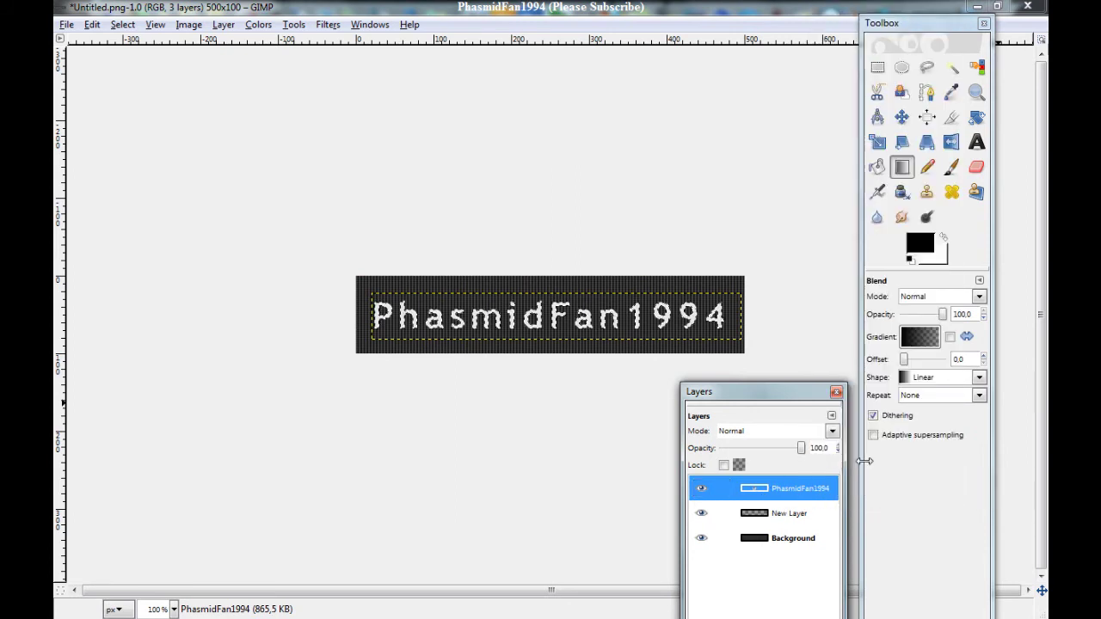
right_click(784, 497)
click(555, 321)
- Grow the lettering selection by 4 pixels
right_click(557, 321)
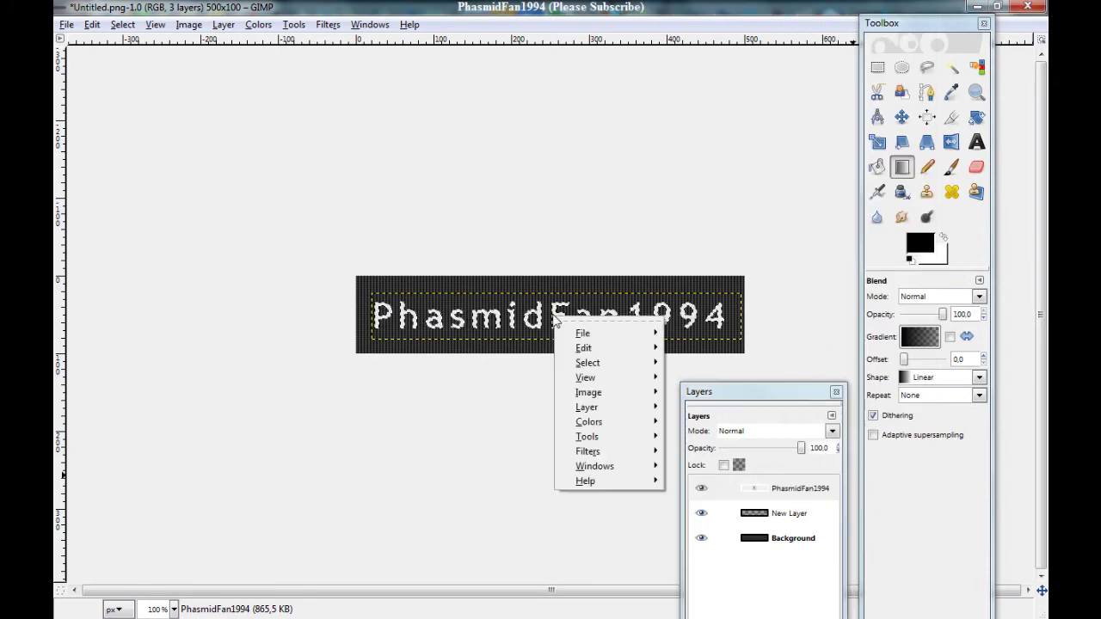
mouse_move(588, 362)
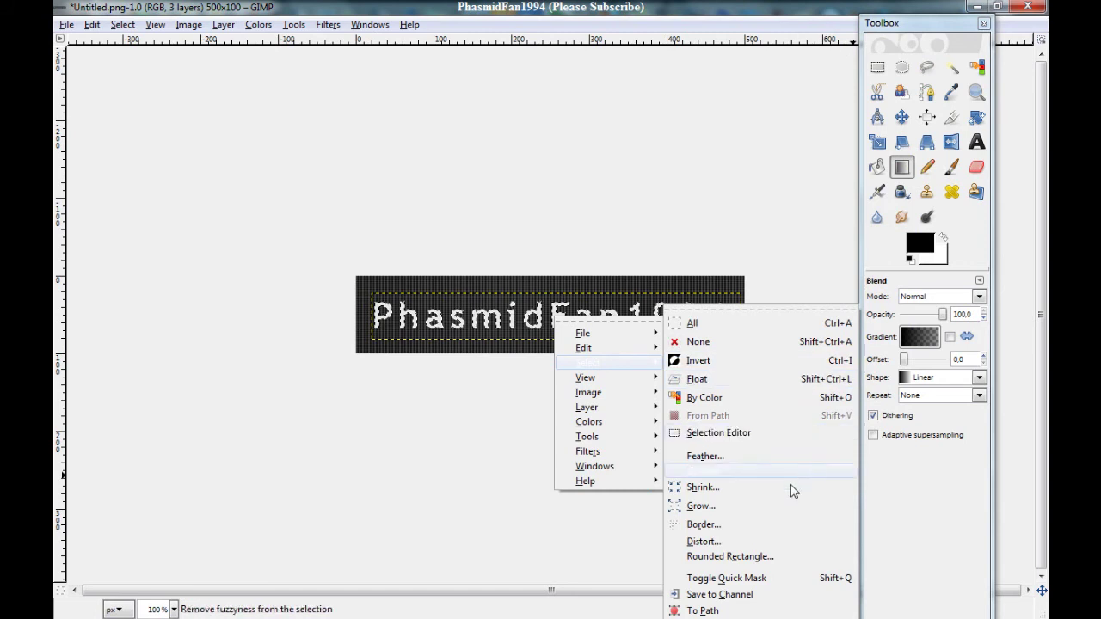
click(715, 505)
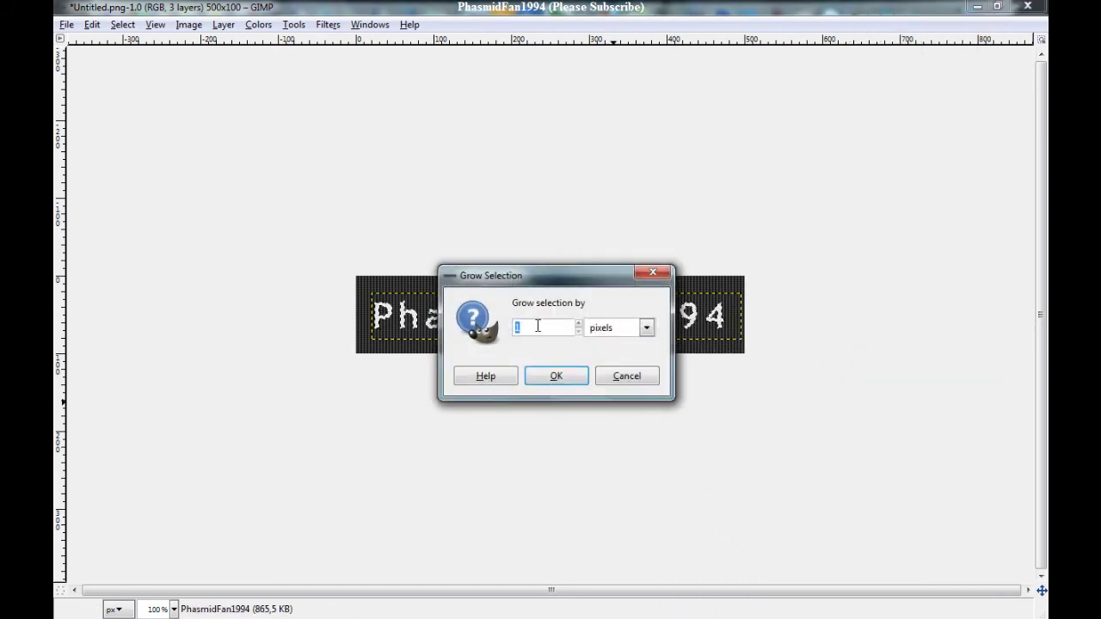
text(4)
click(556, 376)
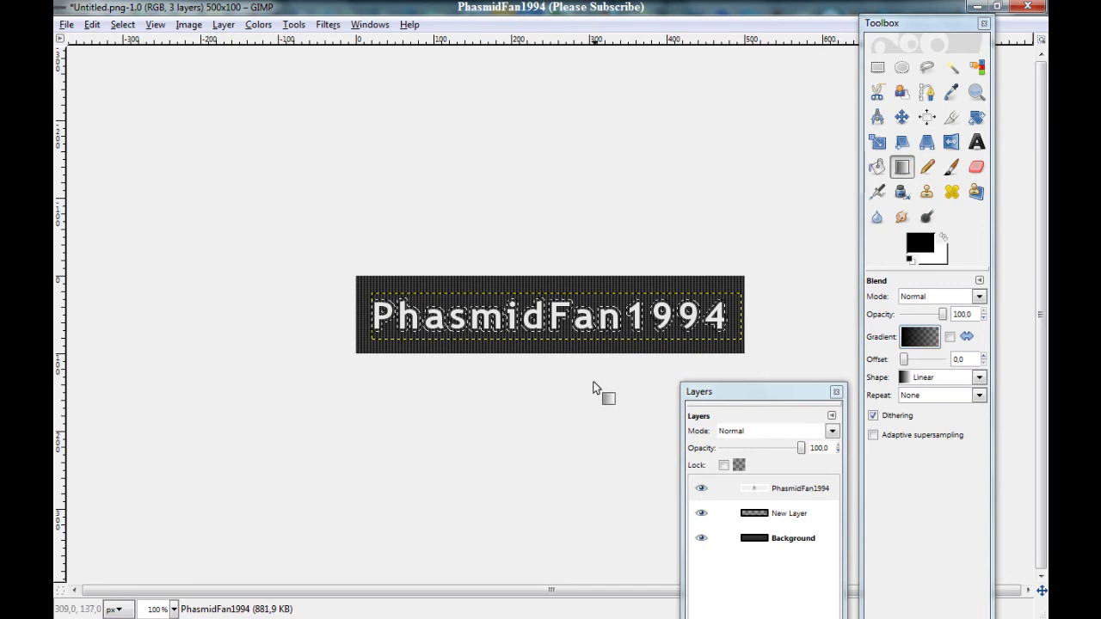
- Blend a gradient over the lettering, then fill the grown selection on New Layer as a dark outline
drag(555, 302, 555, 340)
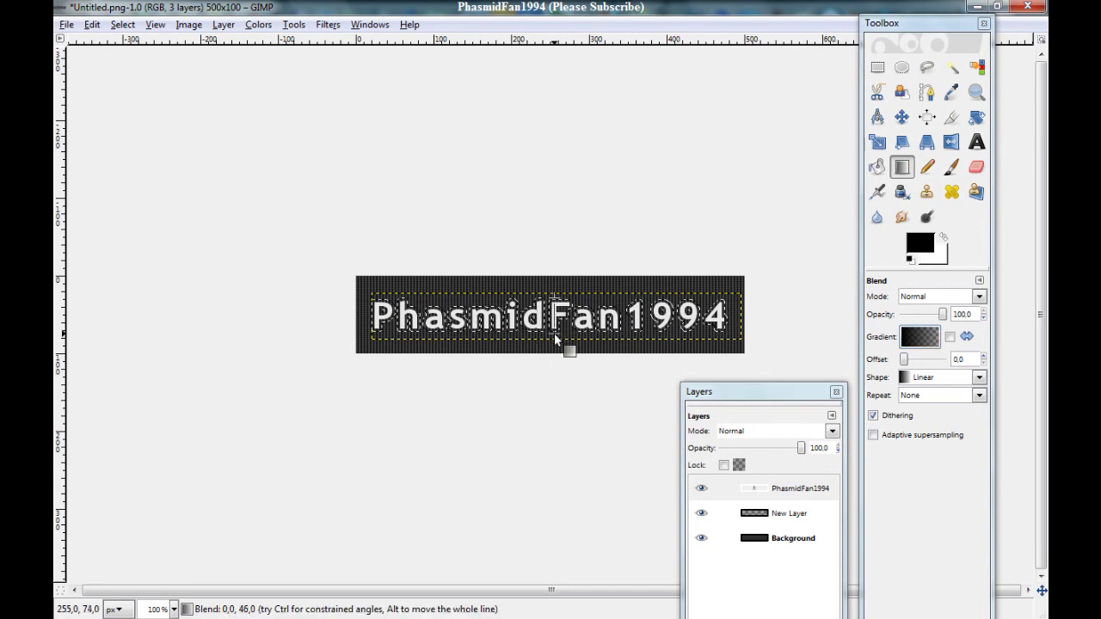
drag(554, 338, 569, 334)
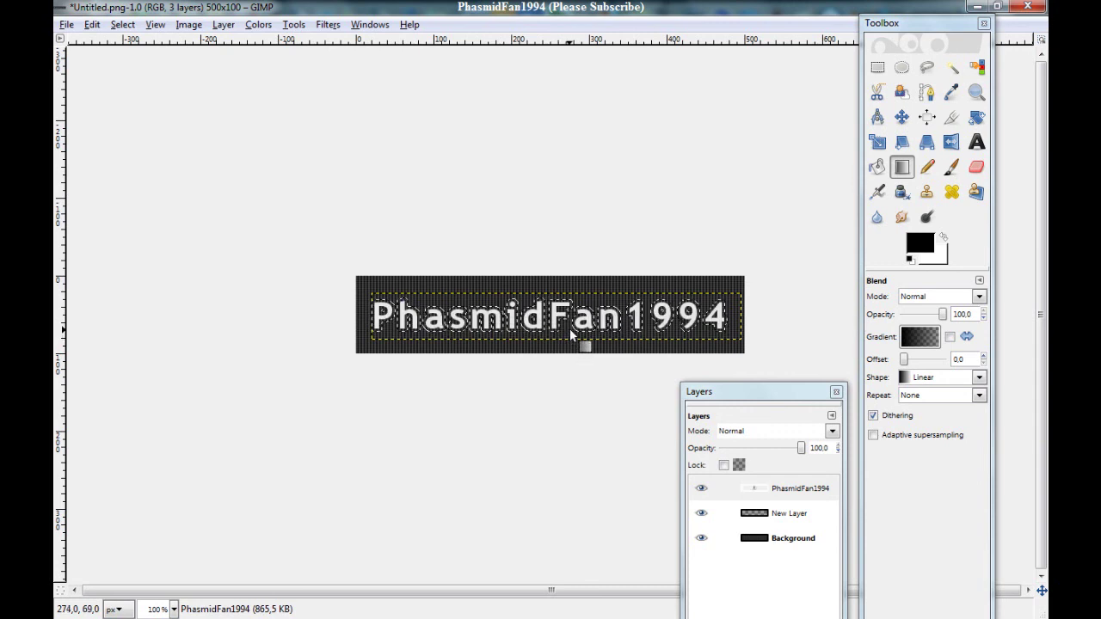
click(745, 514)
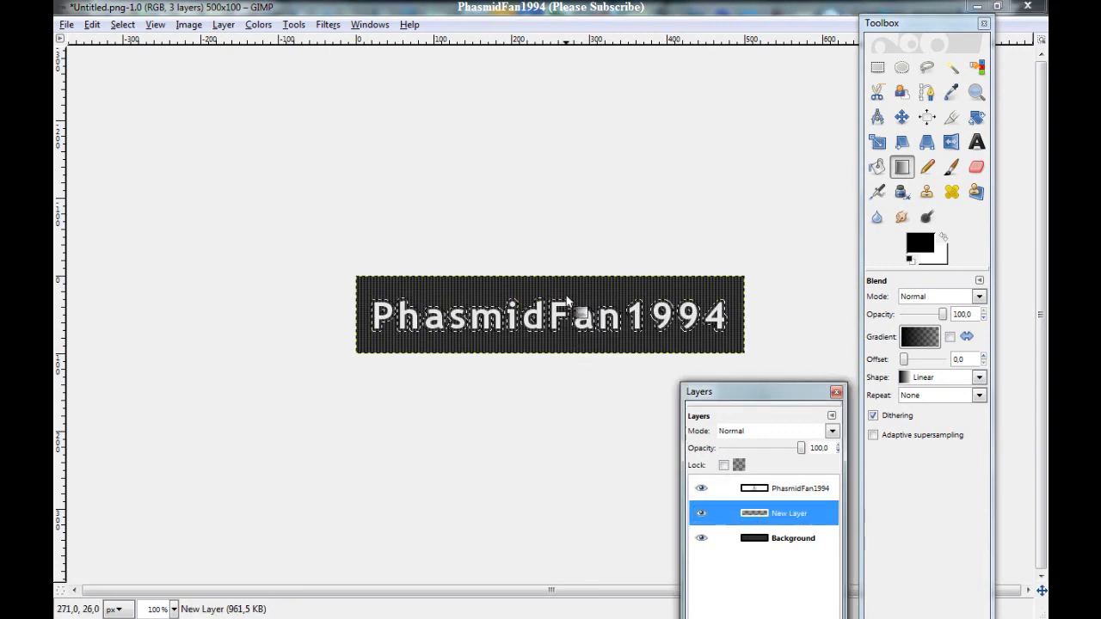
drag(540, 296, 540, 343)
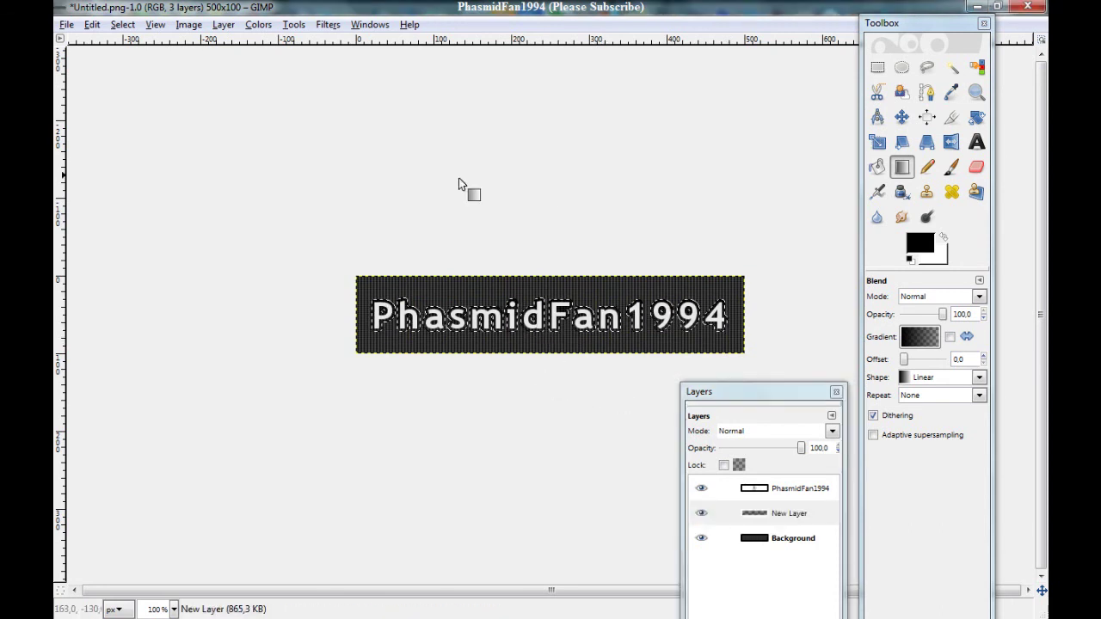
click(877, 67)
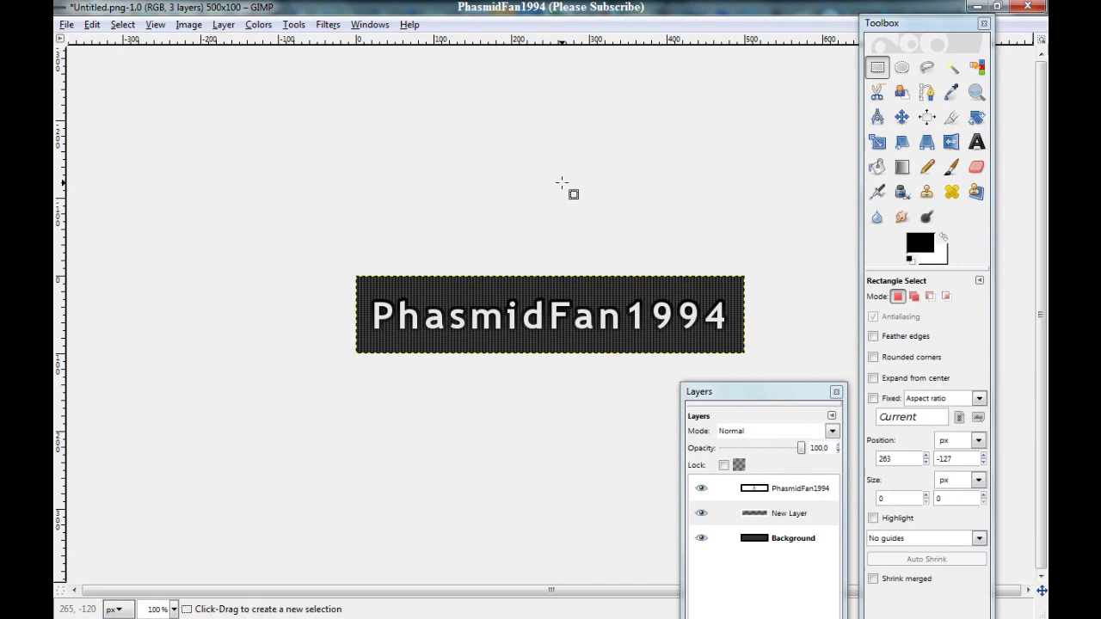